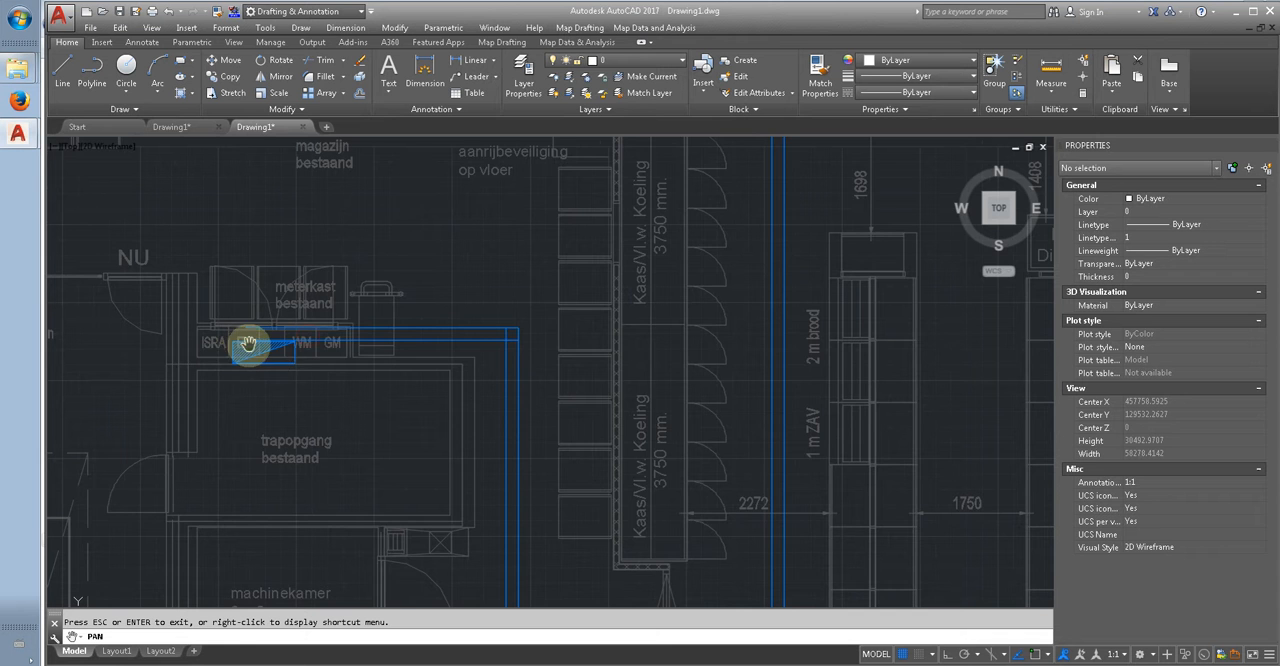
Step: Examine the store plan's distribution board, ovens, checkouts and entrance door, and their links to the group symbols outside the building
{"action": "left_click_drag", "start_coordinate": [309, 335], "coordinate": [267, 305]}
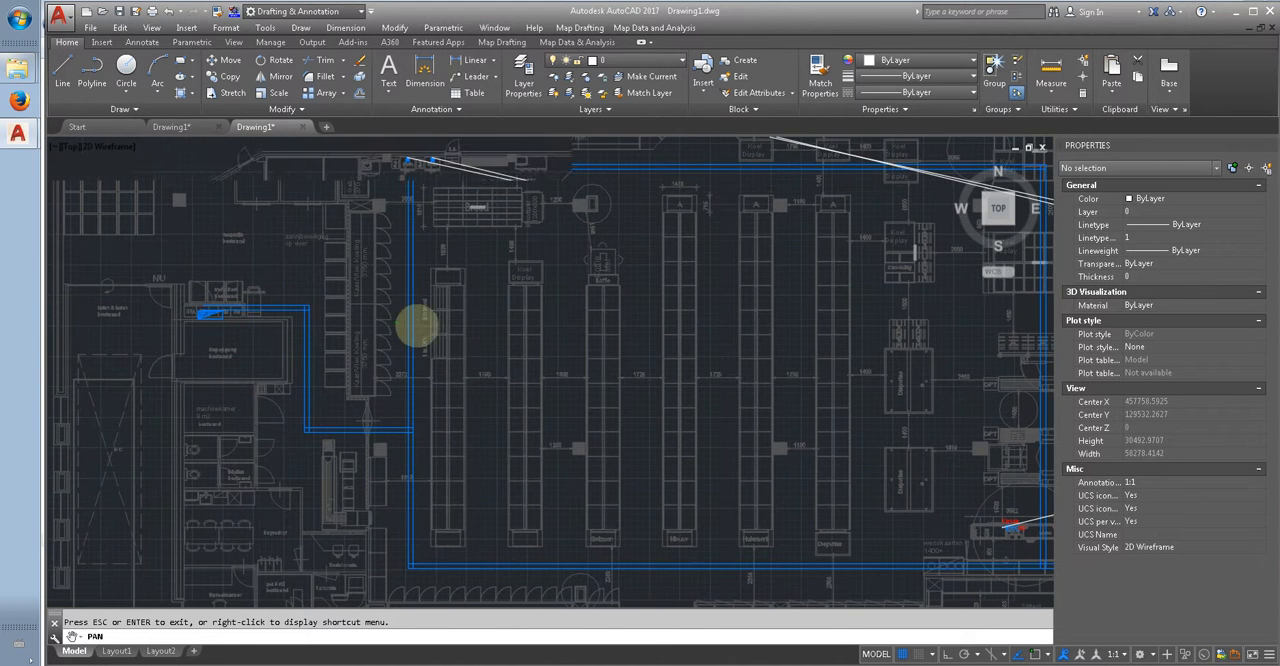
{"action": "scroll", "coordinate": [396, 320], "scroll_direction": "down", "scroll_amount": 3}
{"action": "scroll", "coordinate": [378, 272], "scroll_direction": "up", "scroll_amount": 5}
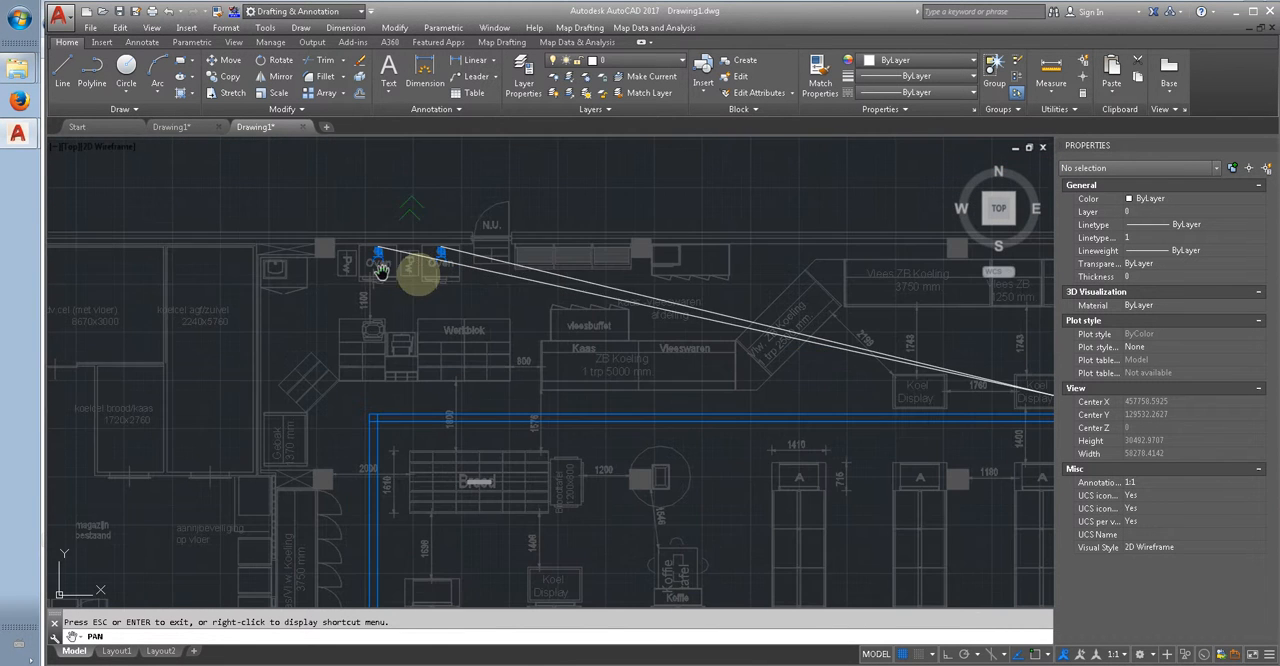
{"action": "scroll", "coordinate": [335, 227], "scroll_direction": "down", "scroll_amount": 4}
{"action": "middle_click_drag", "start_coordinate": [598, 365], "coordinate": [373, 246]}
{"action": "scroll", "coordinate": [628, 384], "scroll_direction": "up", "scroll_amount": 4}
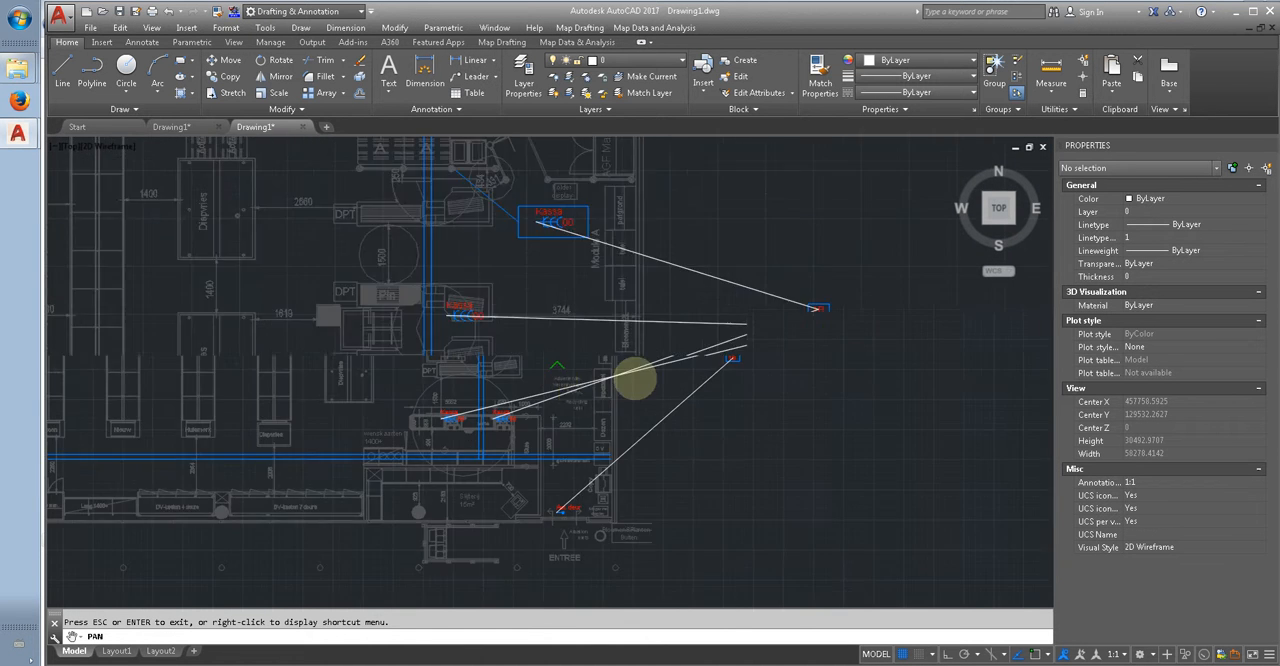
{"action": "scroll", "coordinate": [616, 384], "scroll_direction": "up", "scroll_amount": 2}
{"action": "scroll", "coordinate": [551, 299], "scroll_direction": "down", "scroll_amount": 2}
{"action": "middle_click_drag", "start_coordinate": [537, 432], "coordinate": [544, 364]}
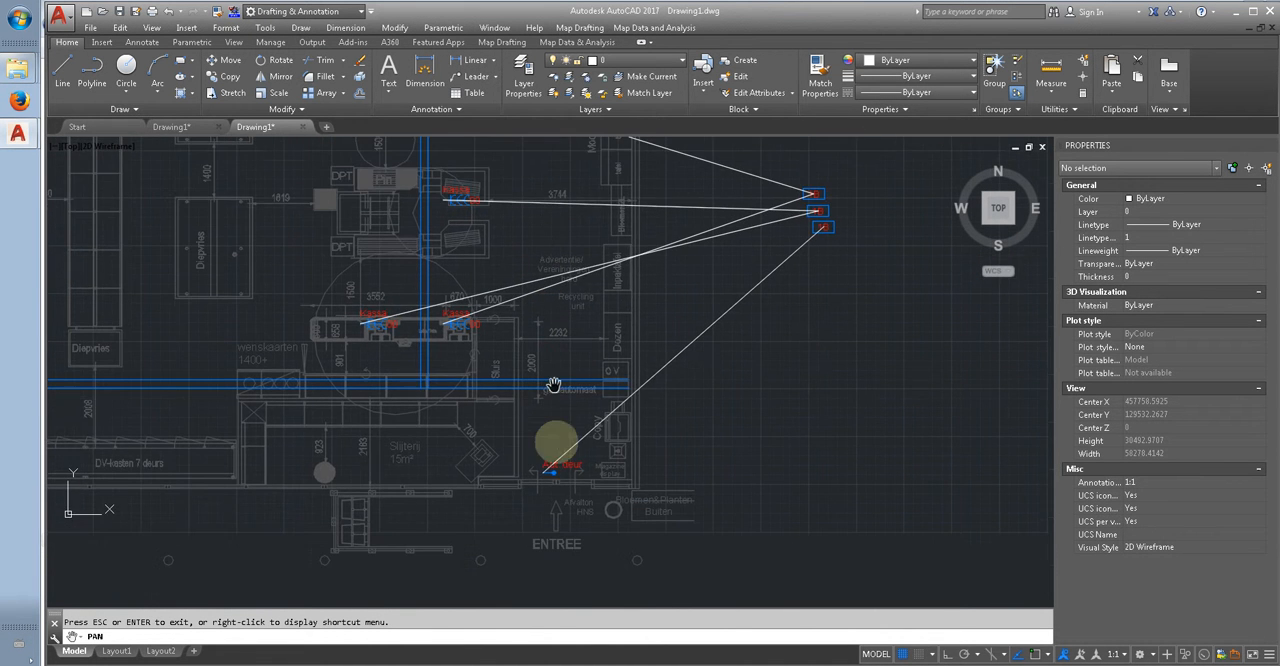
{"action": "scroll", "coordinate": [557, 457], "scroll_direction": "up", "scroll_amount": 2}
{"action": "scroll", "coordinate": [560, 468], "scroll_direction": "down", "scroll_amount": 4}
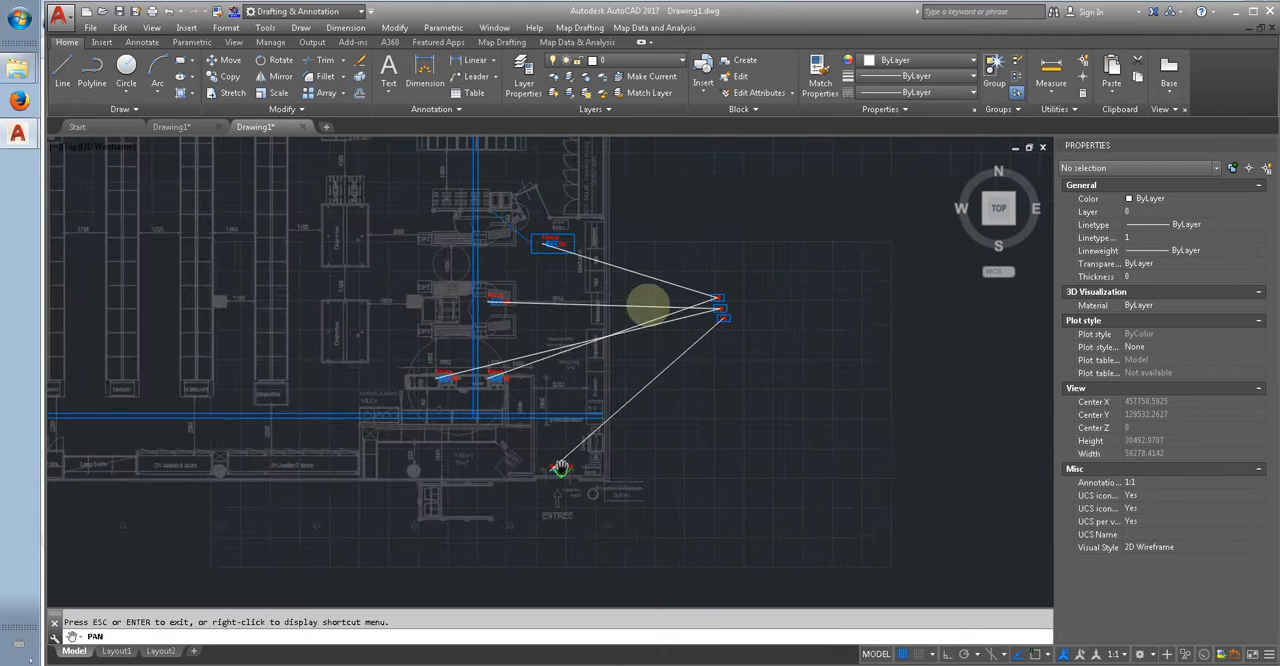
{"action": "scroll", "coordinate": [670, 300], "scroll_direction": "up", "scroll_amount": 2}
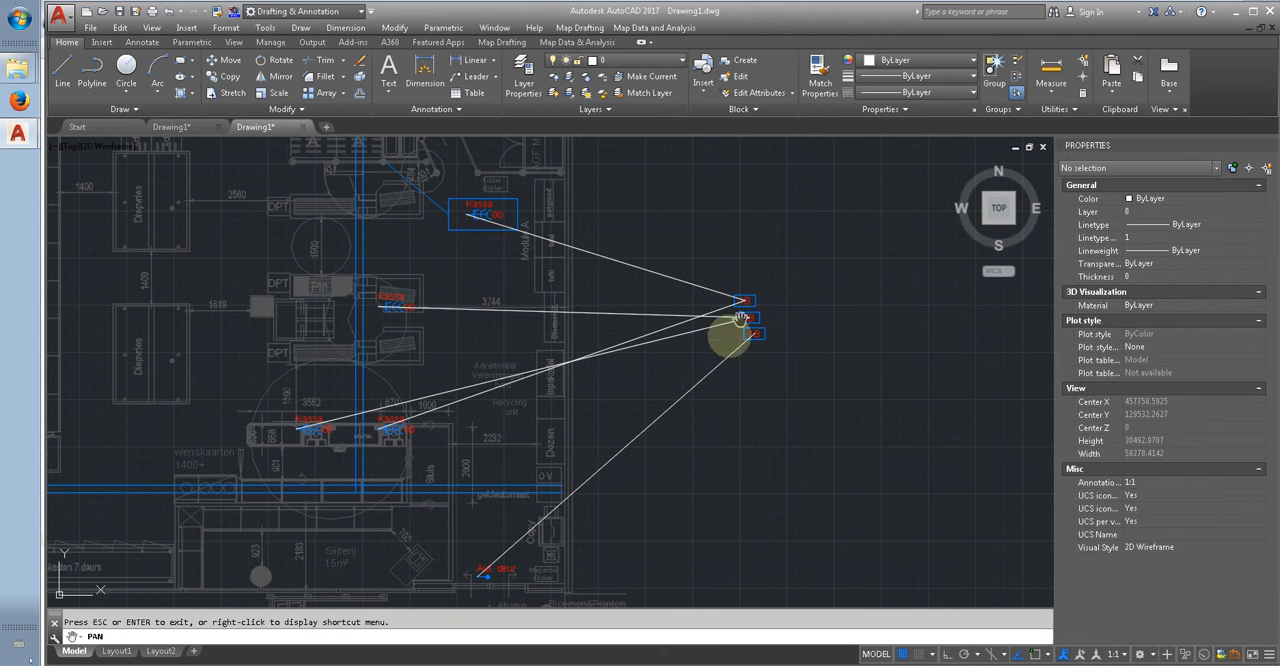
{"action": "scroll", "coordinate": [729, 344], "scroll_direction": "down", "scroll_amount": 2}
{"action": "middle_click_drag", "start_coordinate": [746, 240], "coordinate": [757, 374]}
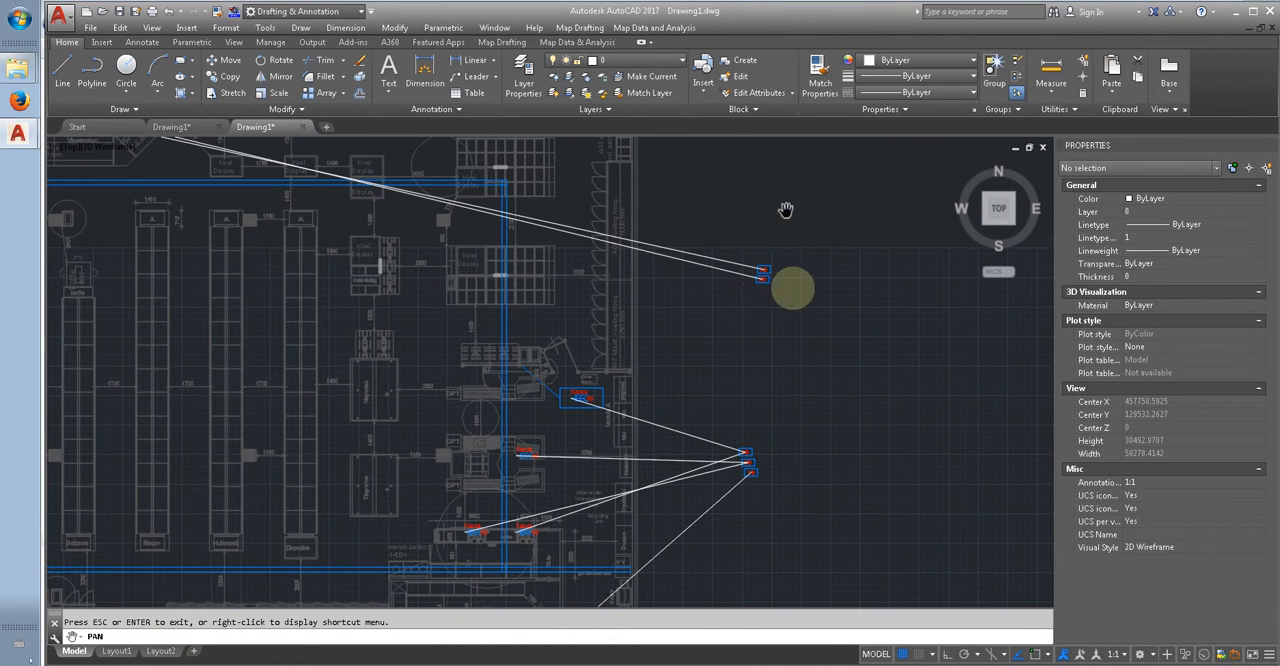
{"action": "scroll", "coordinate": [745, 300], "scroll_direction": "down", "scroll_amount": 3}
{"action": "scroll", "coordinate": [609, 286], "scroll_direction": "up", "scroll_amount": 5}
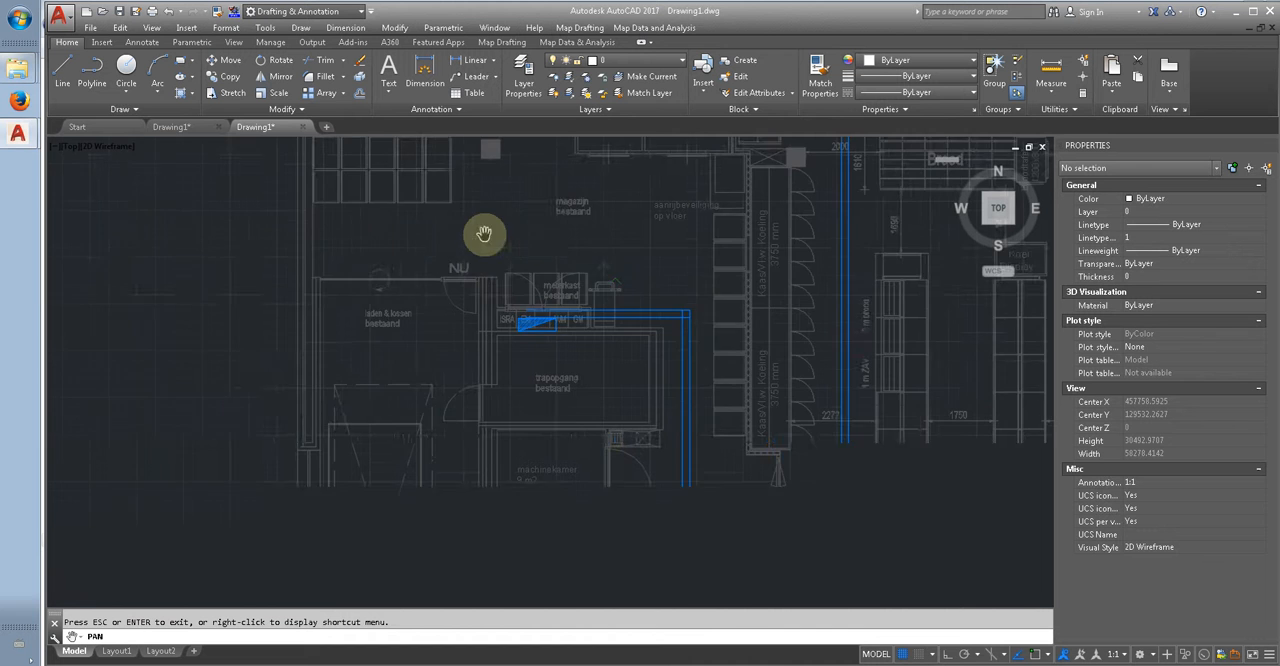
Step: Open the electrical linking dialog with the USE command
{"action": "middle_click_drag", "start_coordinate": [476, 267], "coordinate": [405, 280]}
{"action": "type", "text": "d"}
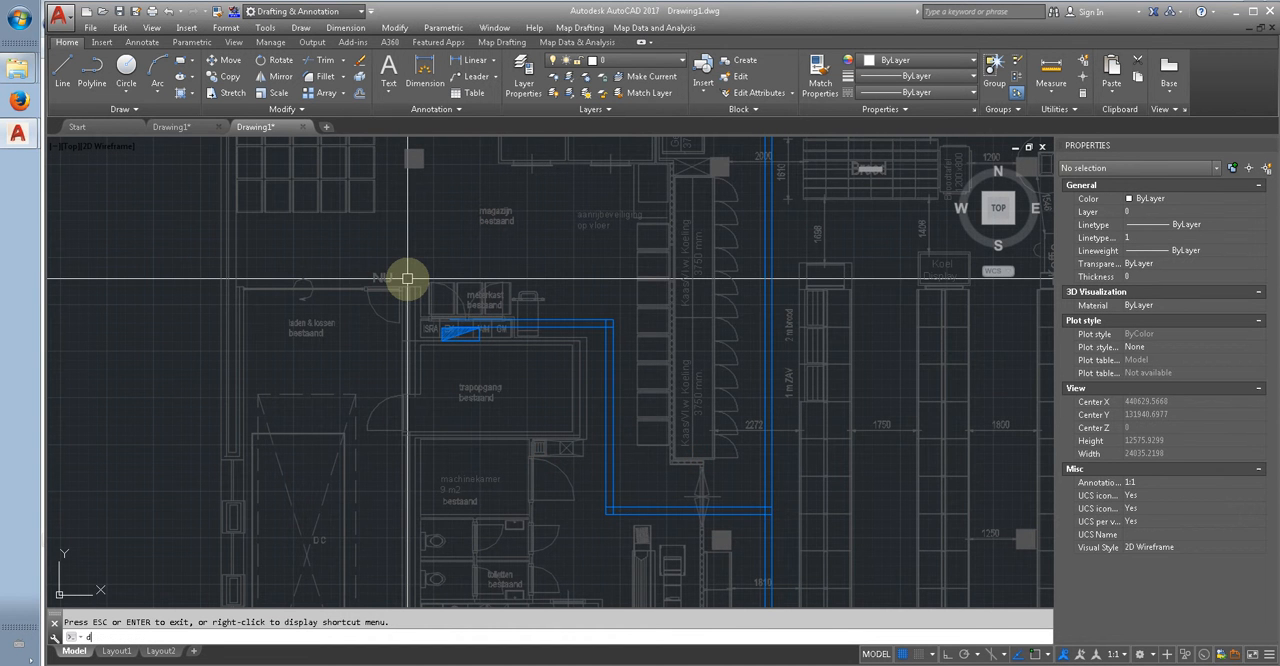
{"action": "type", "text": "se"}
{"action": "key", "text": "Return"}
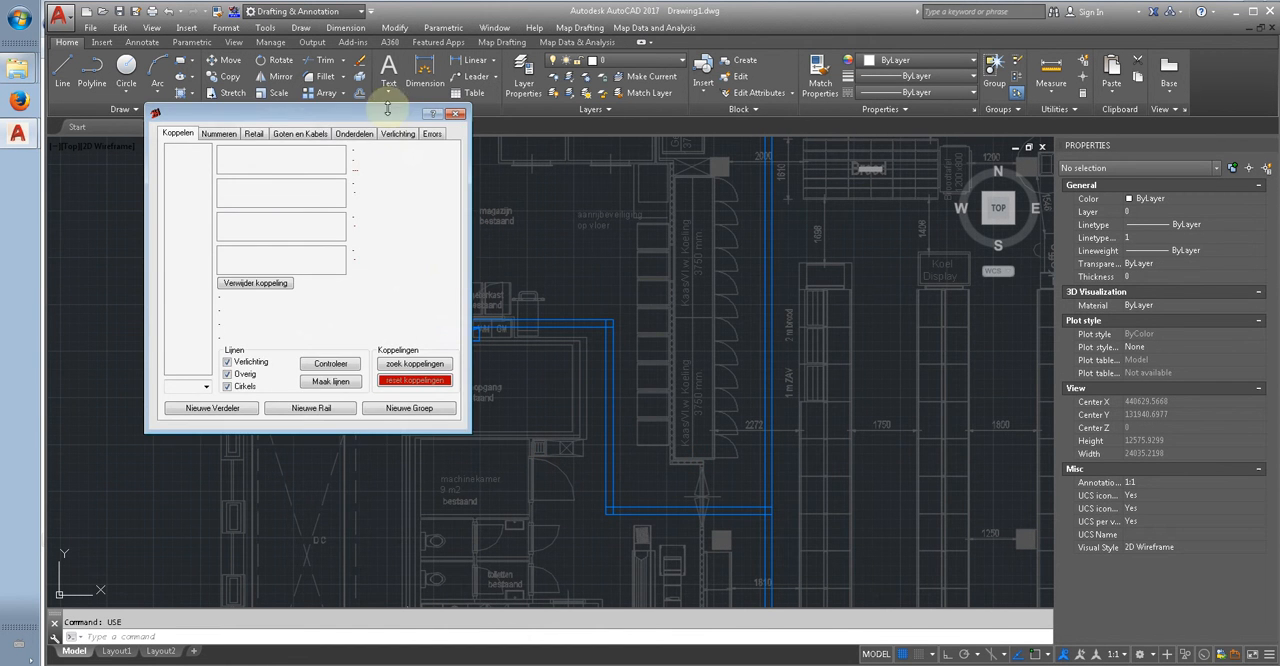
Step: Link the group symbols outside the building to the distribution board beside the meterkast
{"action": "left_click", "coordinate": [465, 337]}
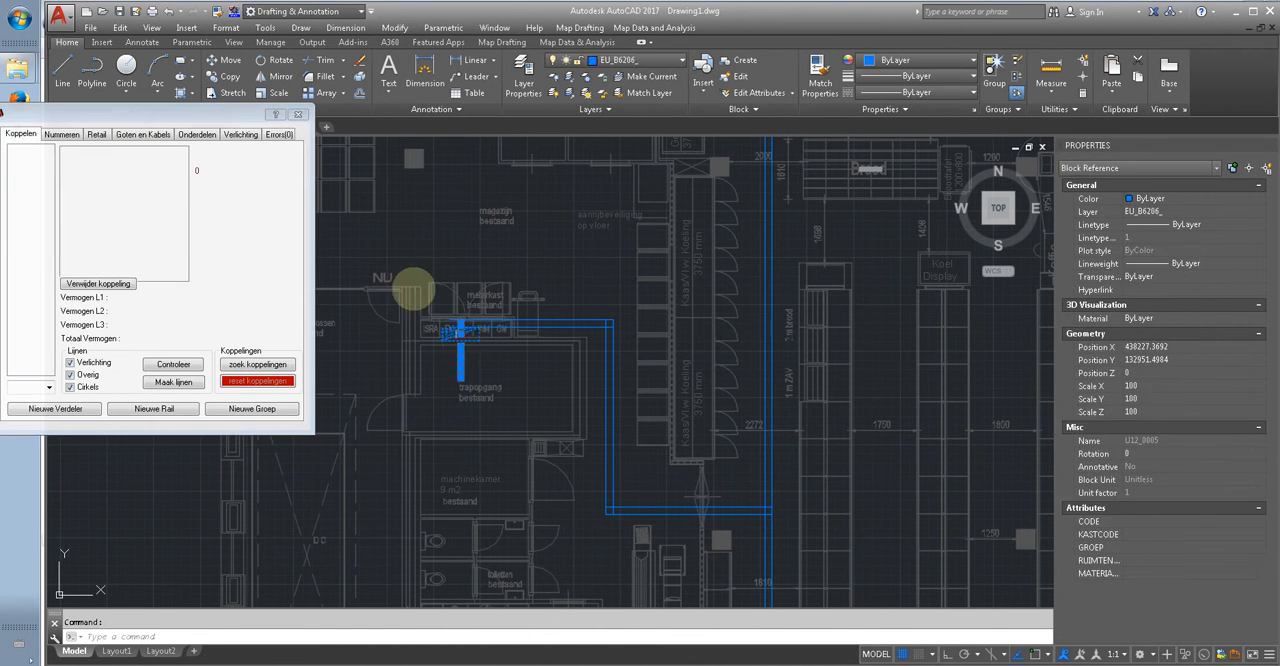
{"action": "left_click", "coordinate": [142, 203]}
{"action": "scroll", "coordinate": [421, 347], "scroll_direction": "down", "scroll_amount": 6}
{"action": "middle_click_drag", "start_coordinate": [634, 377], "coordinate": [322, 380]}
{"action": "scroll", "coordinate": [631, 375], "scroll_direction": "up", "scroll_amount": 4}
{"action": "left_click", "coordinate": [620, 581]}
{"action": "key", "text": "Return"}
{"action": "scroll", "coordinate": [708, 360], "scroll_direction": "up", "scroll_amount": 5}
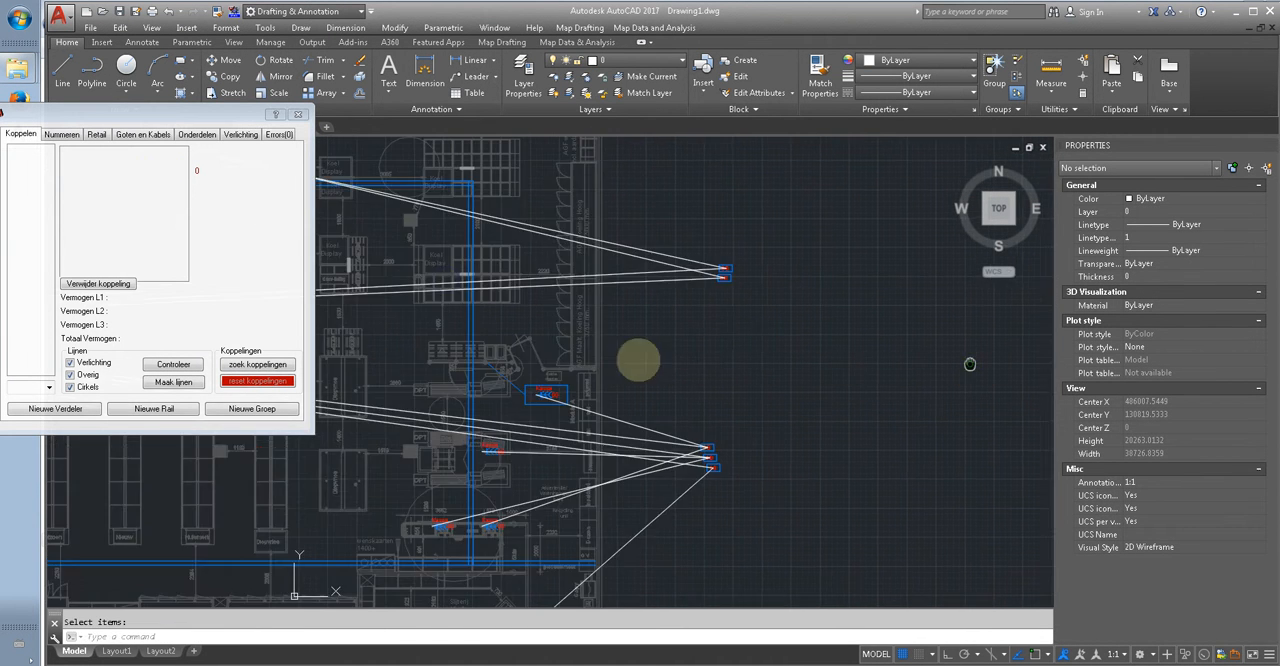
Step: Set the KASTCODE attribute of the distribution board beside the meterkast to LK01
{"action": "scroll", "coordinate": [900, 352], "scroll_direction": "down", "scroll_amount": 4}
{"action": "scroll", "coordinate": [525, 318], "scroll_direction": "up", "scroll_amount": 8}
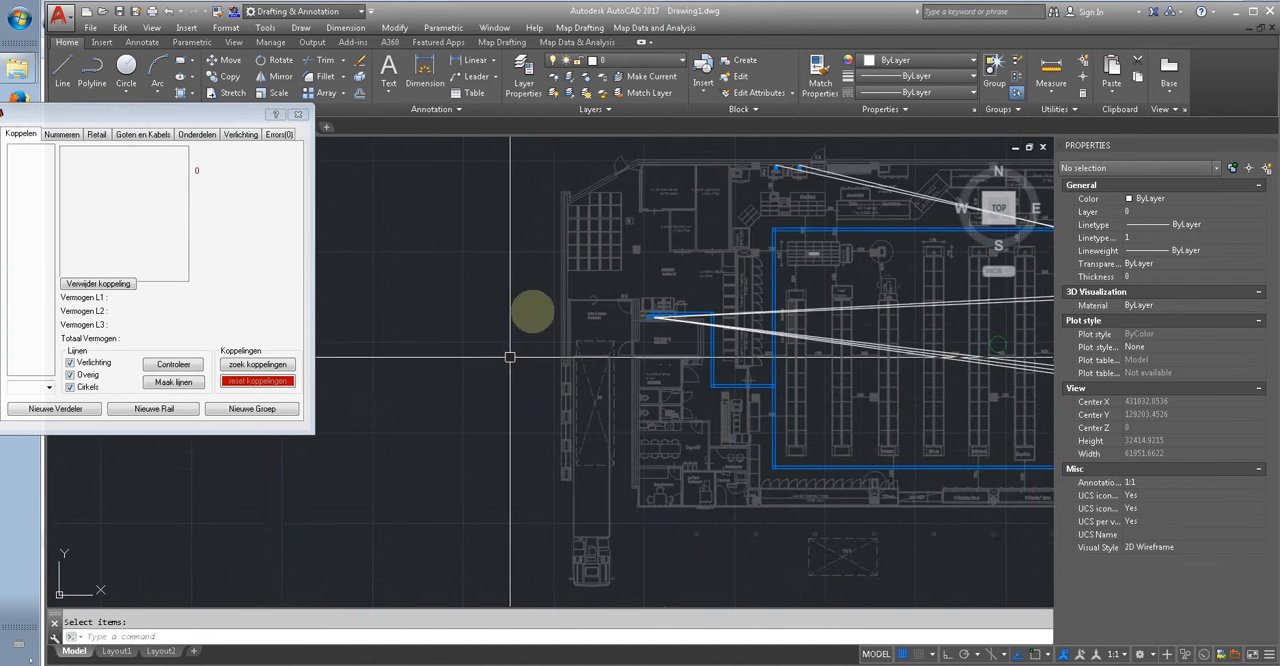
{"action": "middle_click_drag", "start_coordinate": [968, 324], "coordinate": [808, 327]}
{"action": "scroll", "coordinate": [656, 303], "scroll_direction": "up", "scroll_amount": 2}
{"action": "middle_click_drag", "start_coordinate": [560, 289], "coordinate": [283, 265]}
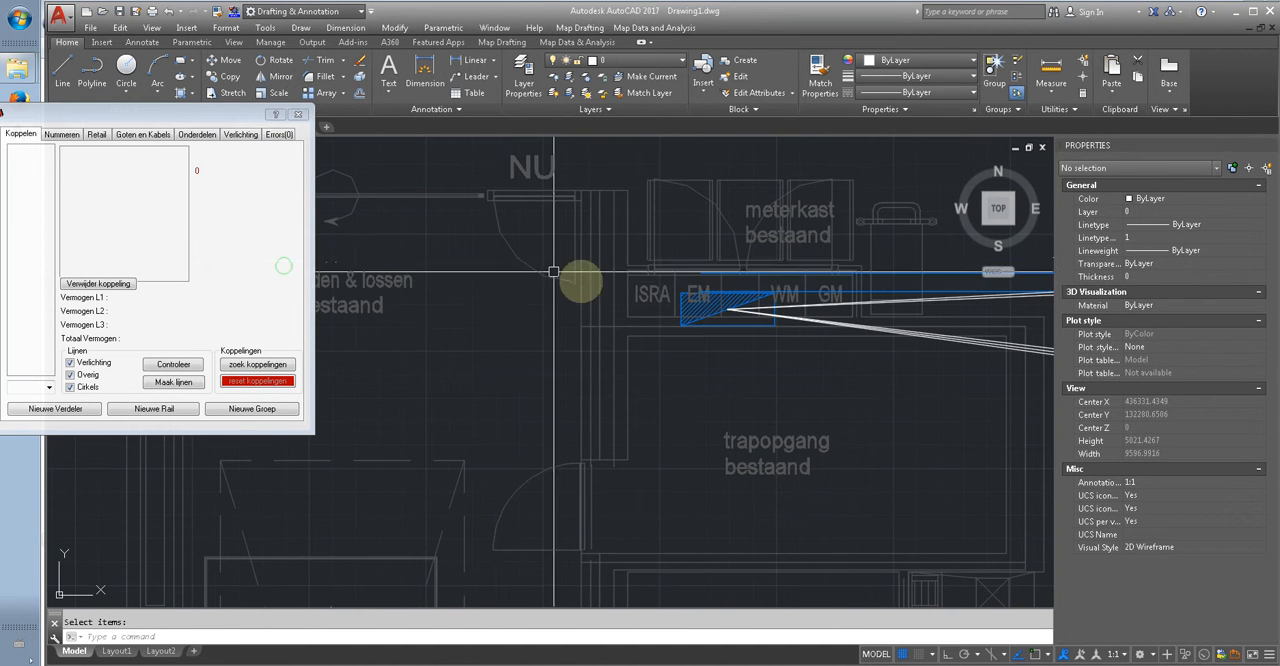
{"action": "left_click", "coordinate": [684, 336]}
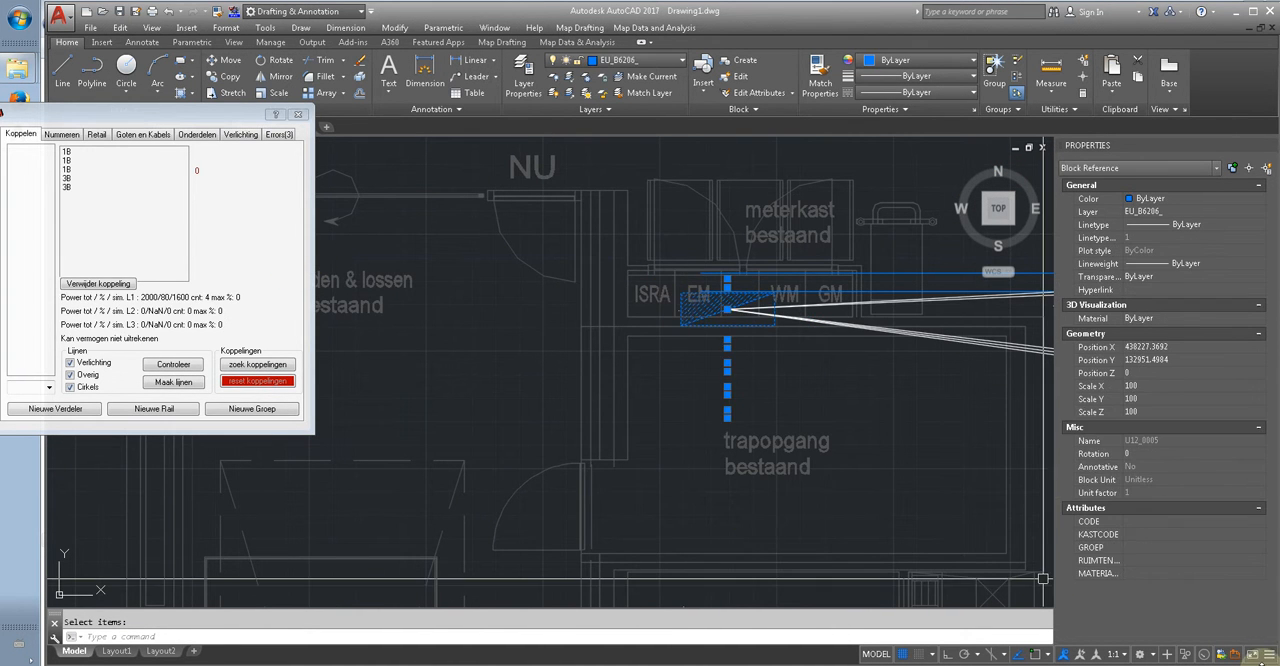
{"action": "left_click", "coordinate": [1163, 535]}
{"action": "type", "text": "LK01"}
{"action": "key", "text": "Return"}
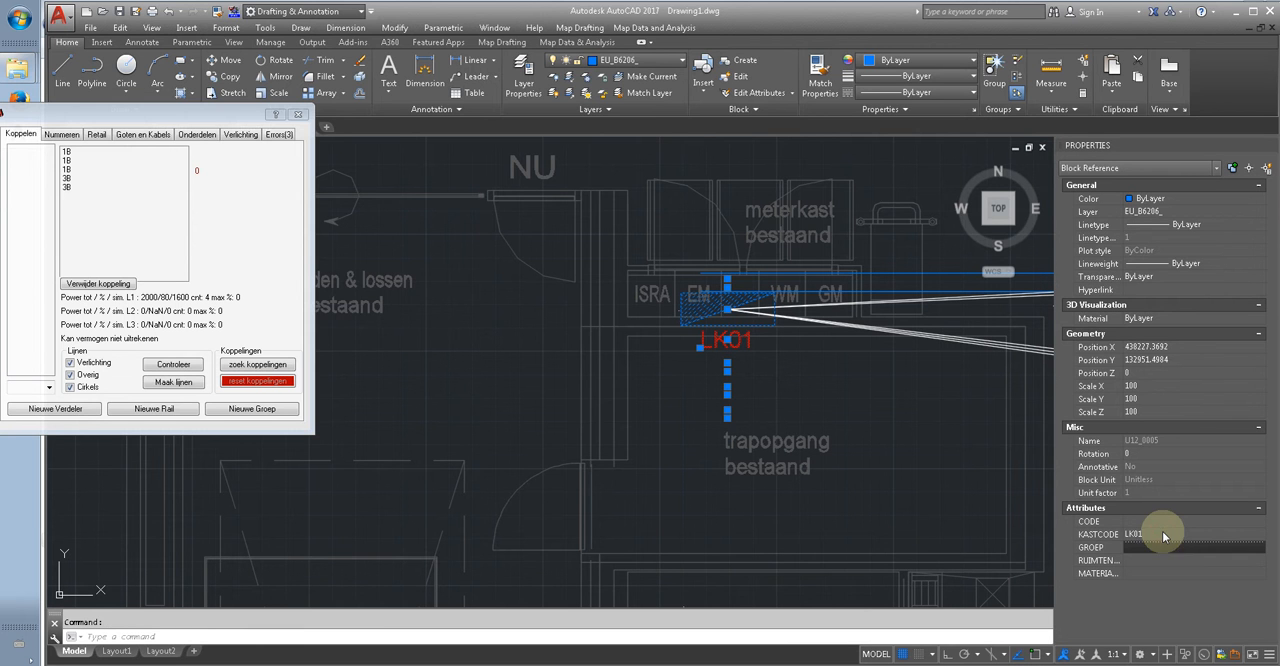
Step: Number the groups of board LK01 with Boven->Beneden order from 1, using Groepnummer only, and check the labels at the ovens and checkouts
{"action": "left_click", "coordinate": [68, 137]}
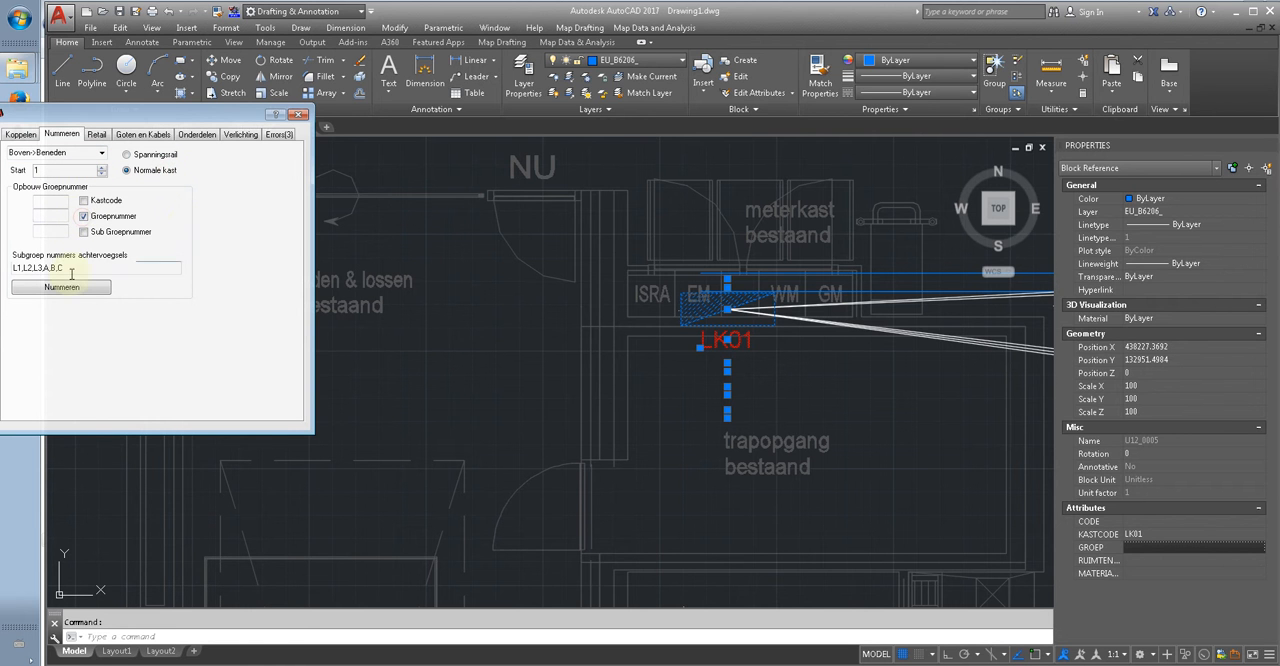
{"action": "scroll", "coordinate": [571, 382], "scroll_direction": "down", "scroll_amount": 5}
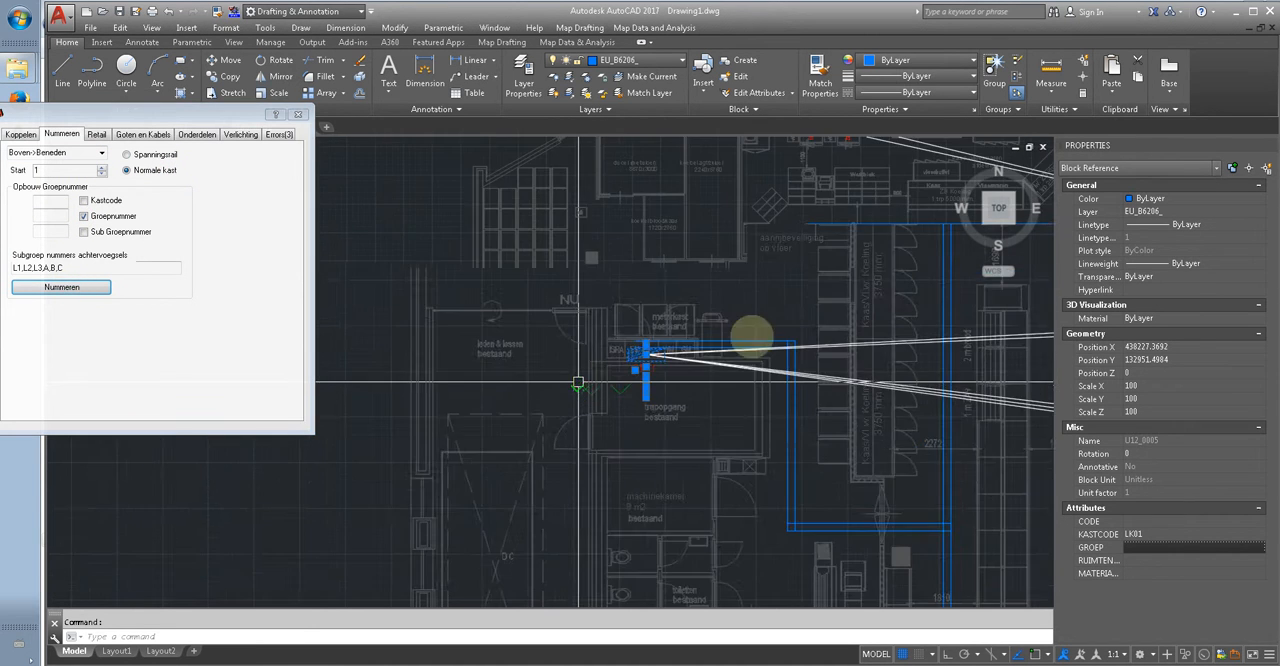
{"action": "scroll", "coordinate": [683, 253], "scroll_direction": "up", "scroll_amount": 5}
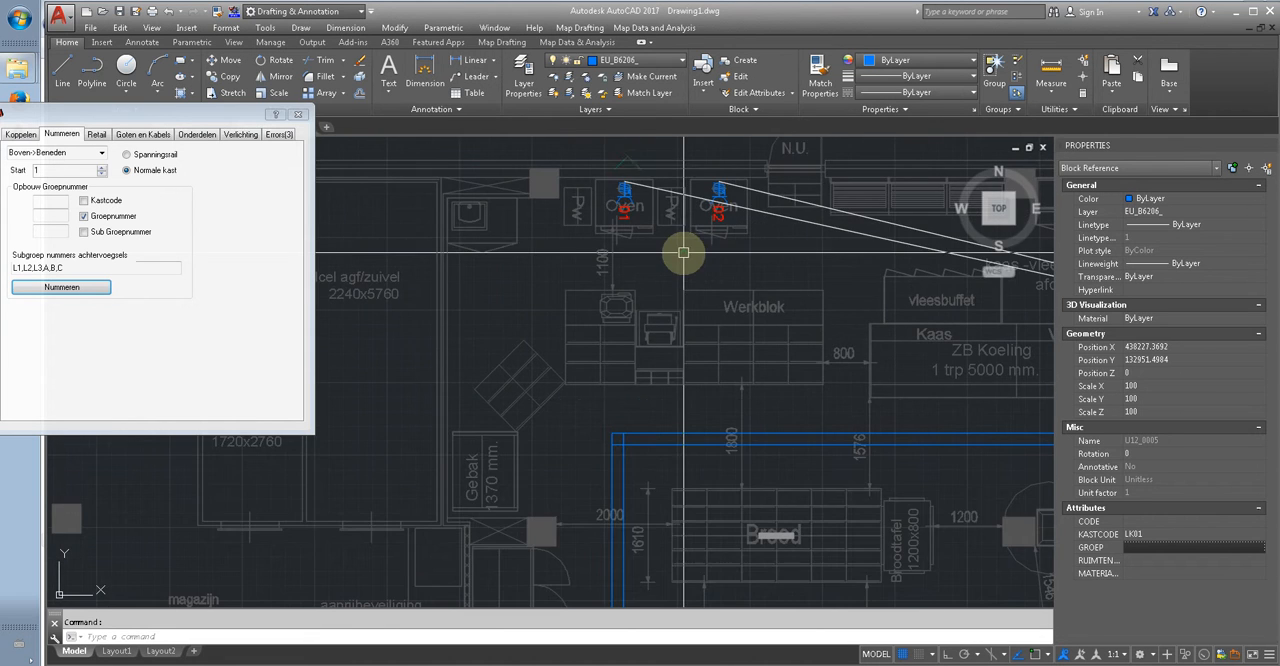
{"action": "scroll", "coordinate": [670, 213], "scroll_direction": "down", "scroll_amount": 5}
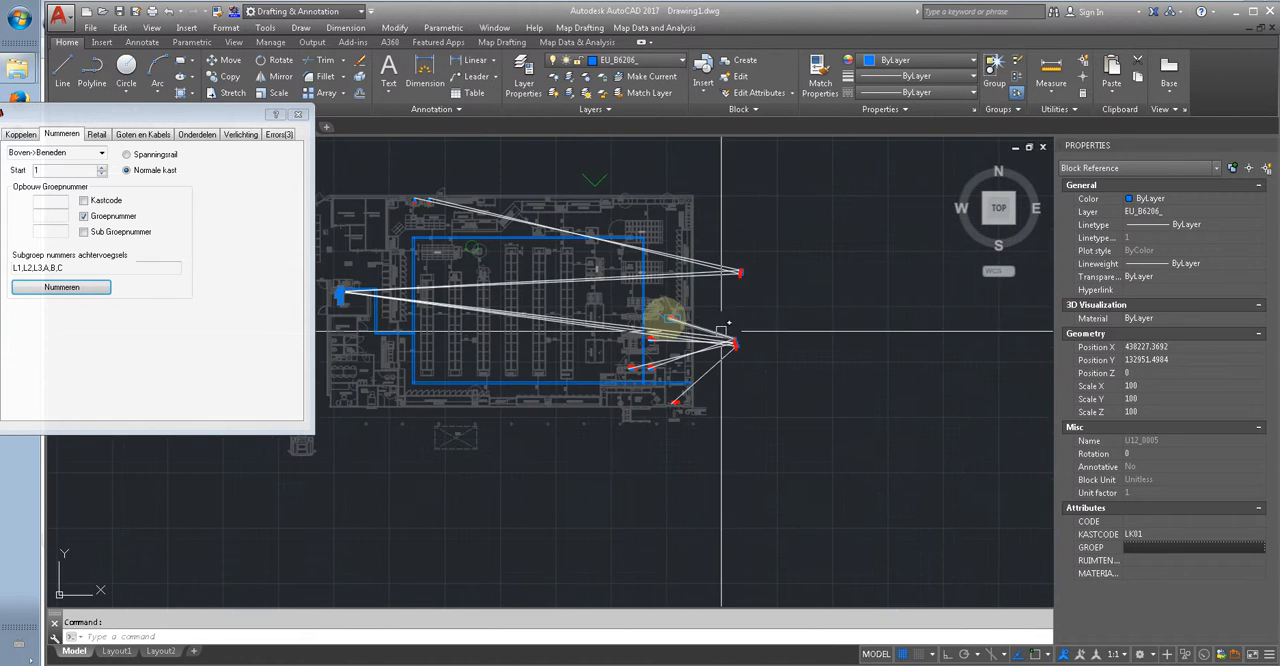
{"action": "scroll", "coordinate": [664, 318], "scroll_direction": "up", "scroll_amount": 5}
{"action": "scroll", "coordinate": [677, 314], "scroll_direction": "down", "scroll_amount": 5}
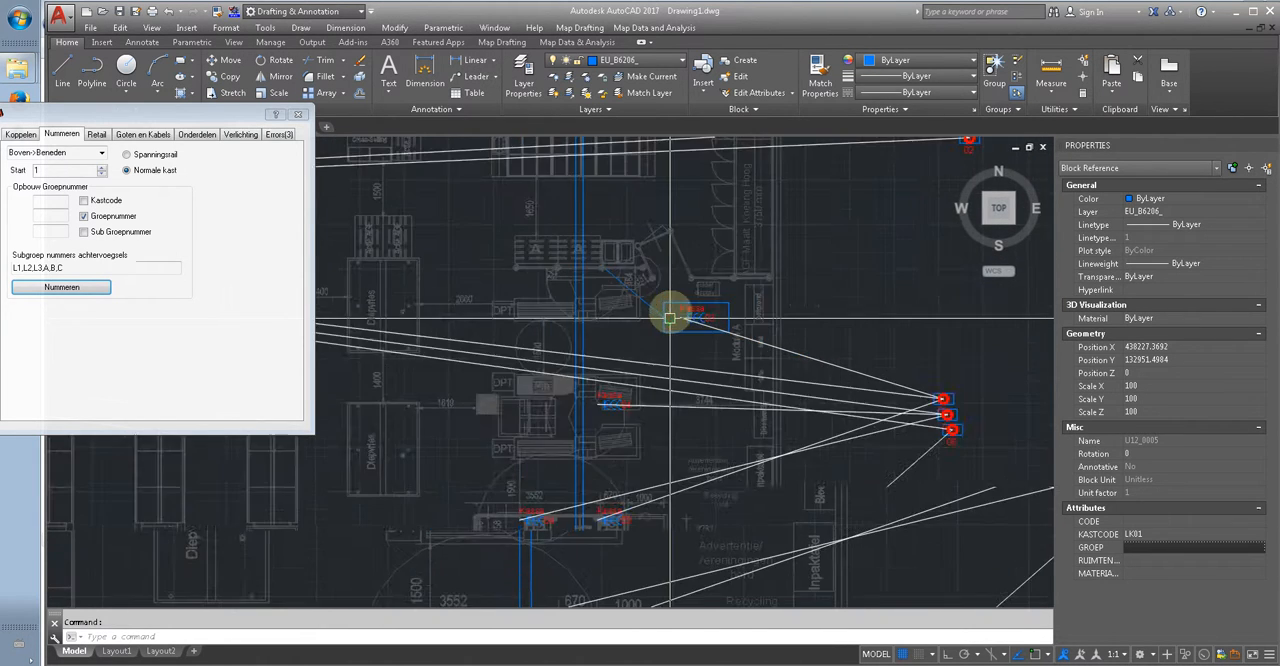
{"action": "scroll", "coordinate": [692, 320], "scroll_direction": "down", "scroll_amount": 2}
{"action": "mouse_move", "coordinate": [724, 372]}
{"action": "middle_mouse_down"}
{"action": "mouse_move", "coordinate": [821, 314]}
{"action": "mouse_move", "coordinate": [909, 311]}
{"action": "middle_mouse_up"}
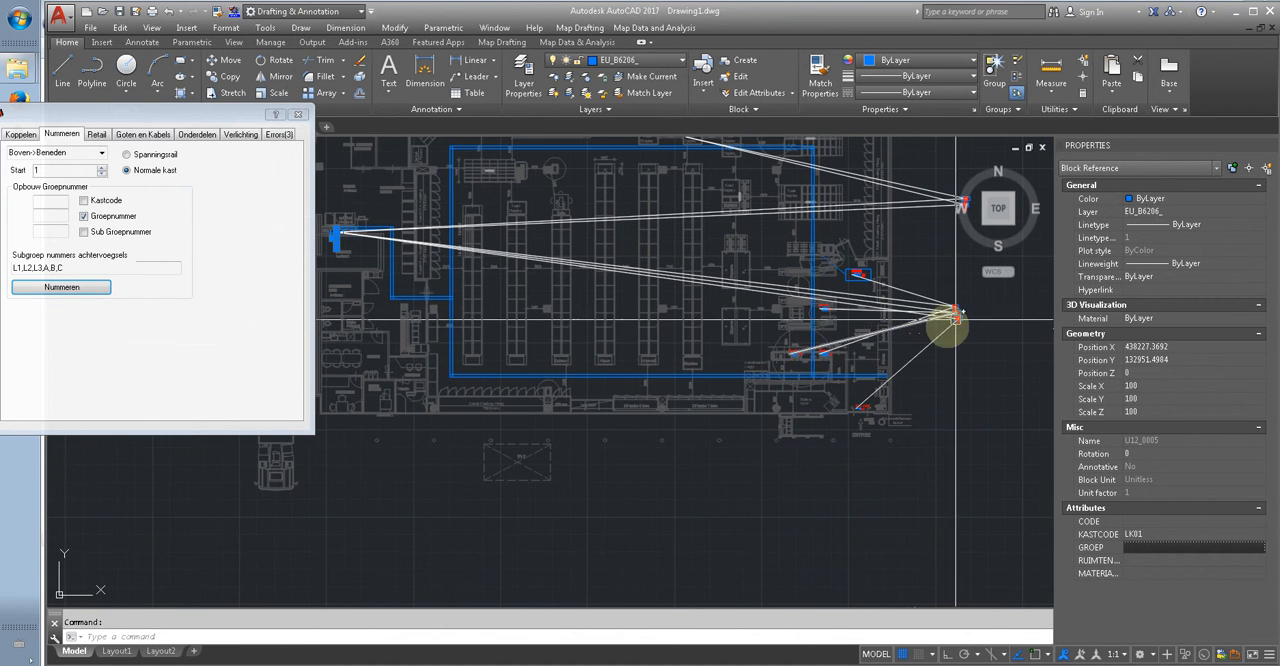
{"action": "key", "text": "Escape"}
{"action": "middle_click_drag", "start_coordinate": [777, 323], "coordinate": [791, 343]}
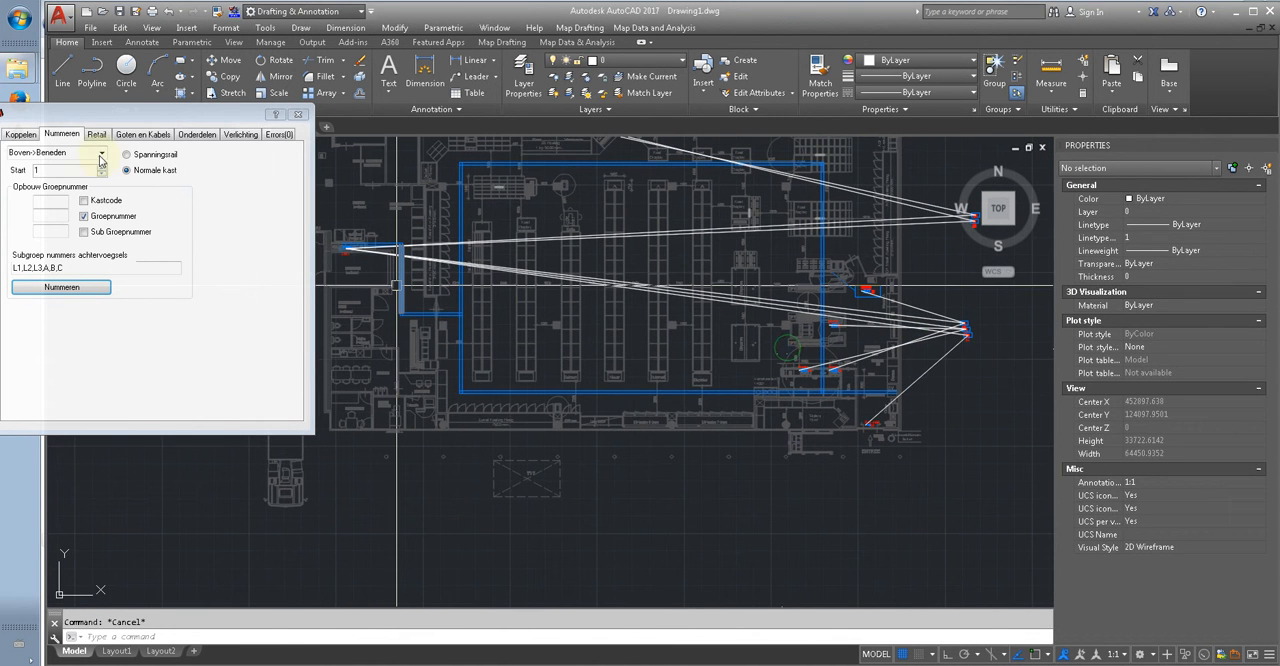
Step: Run the cable calculation (Kabel berekening) for all the group symbols outside the building
{"action": "left_click", "coordinate": [141, 135]}
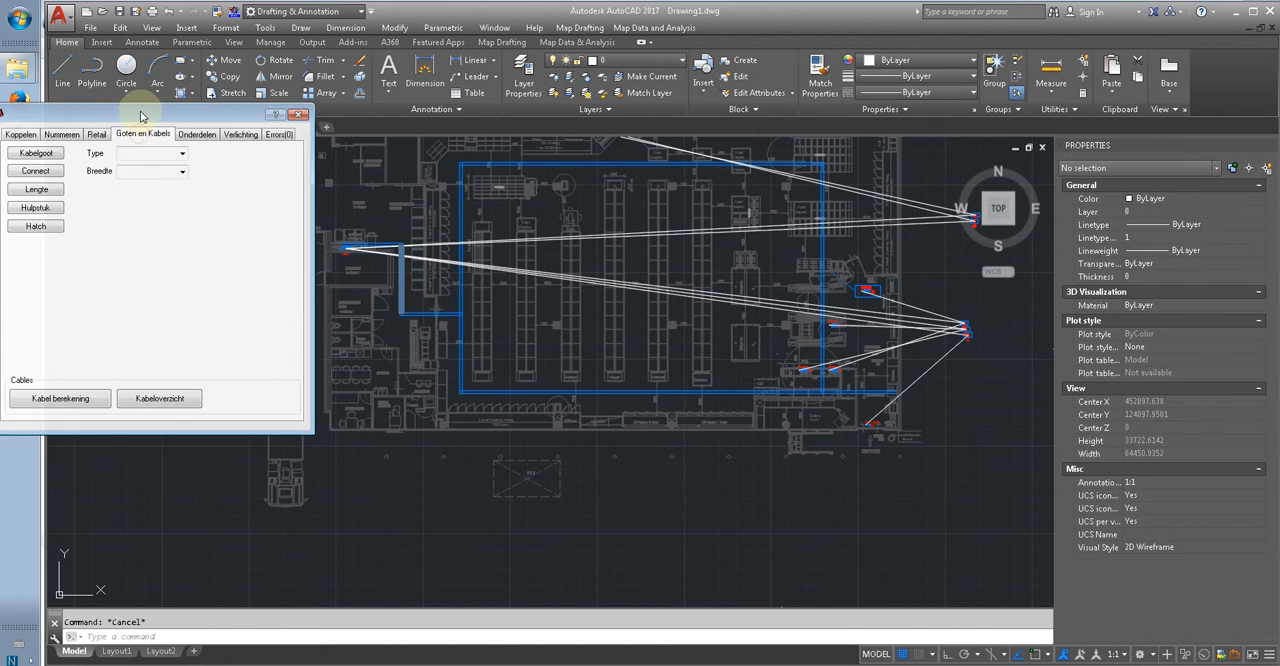
{"action": "left_click_drag", "start_coordinate": [148, 104], "coordinate": [152, 76]}
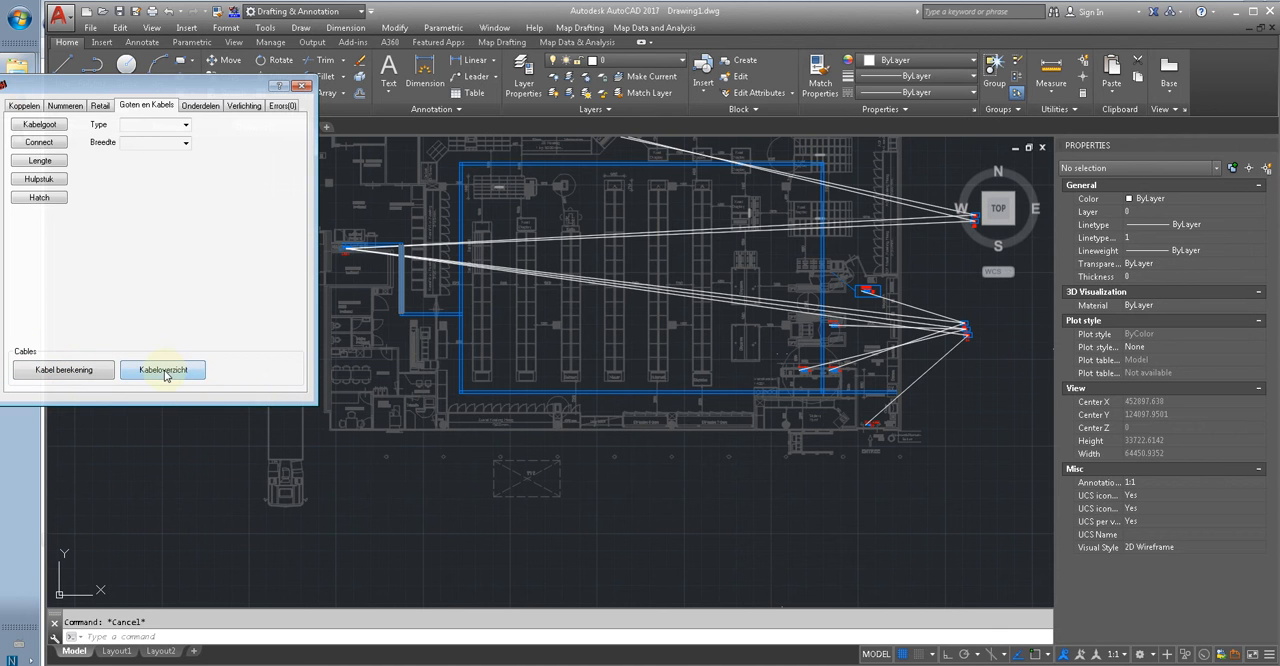
{"action": "left_click", "coordinate": [83, 371]}
{"action": "middle_click_drag", "start_coordinate": [531, 494], "coordinate": [356, 494]}
{"action": "middle_click_drag", "start_coordinate": [831, 274], "coordinate": [790, 301]}
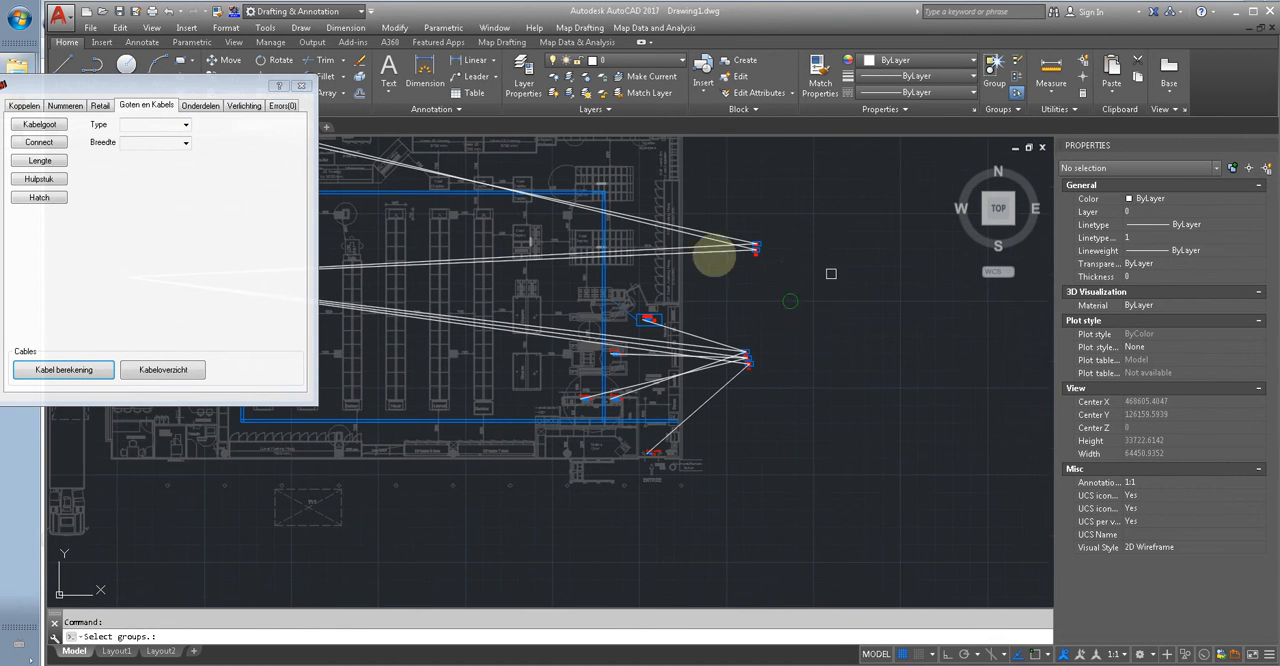
{"action": "left_click", "coordinate": [716, 210]}
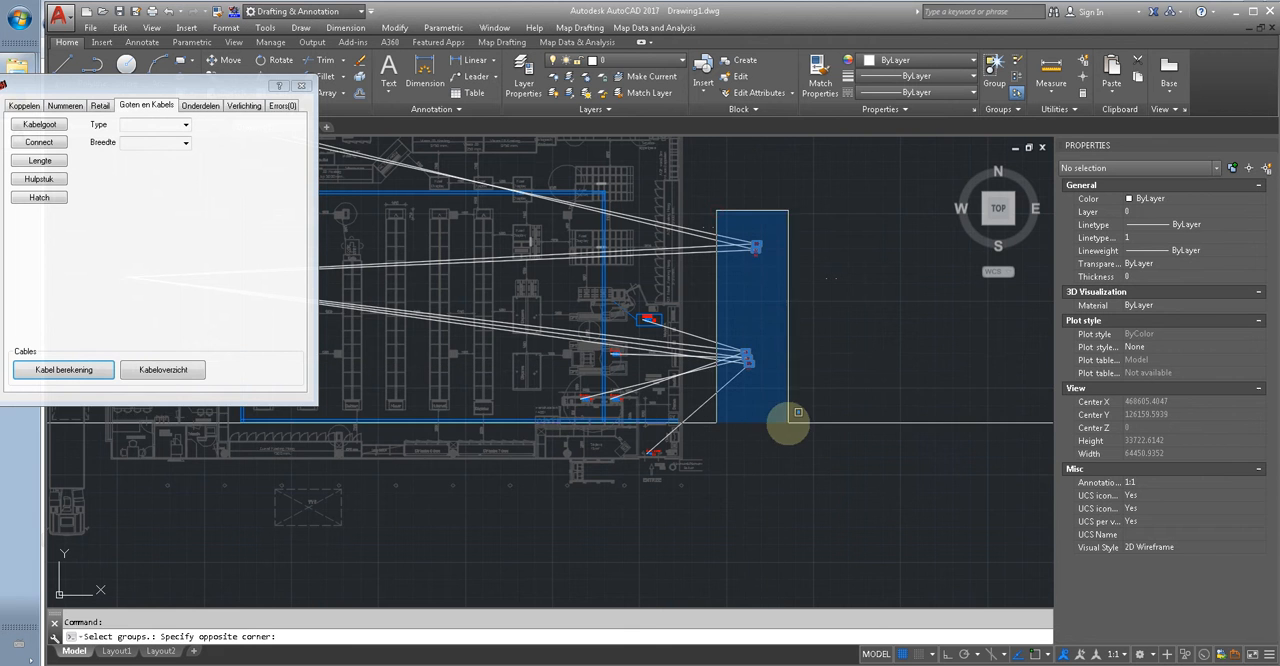
{"action": "left_click", "coordinate": [789, 421]}
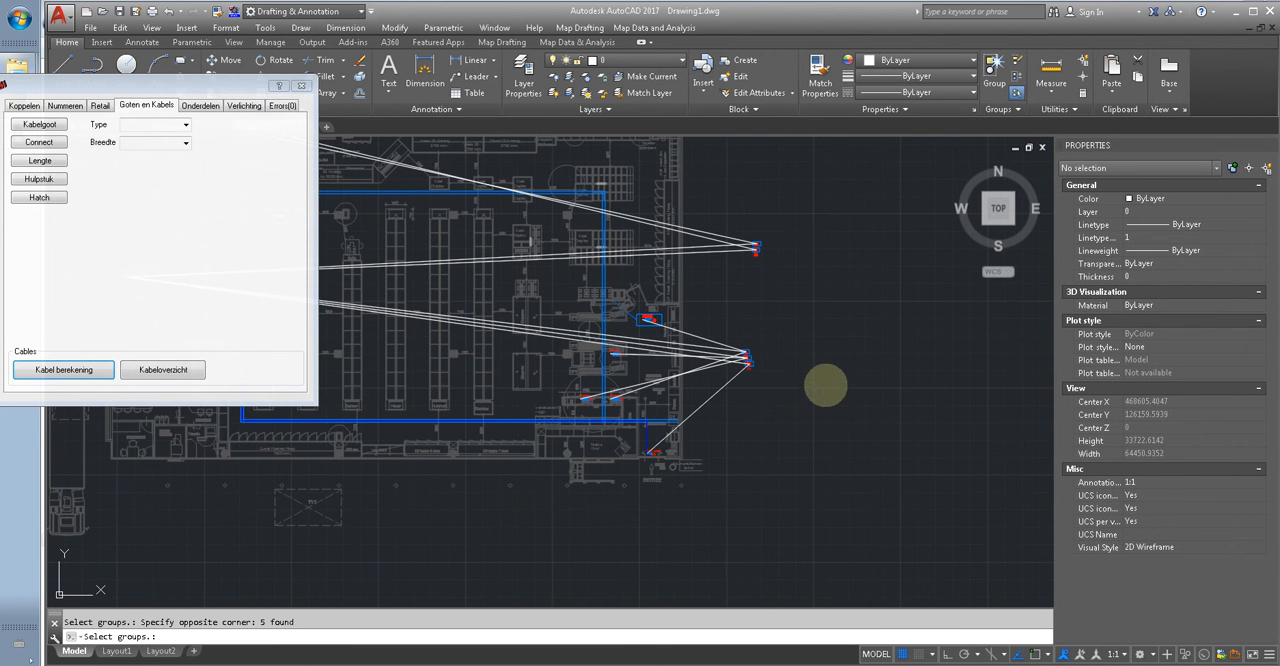
Step: Examine the generated cable routes at the checkouts, the entrance door and the ovens
{"action": "scroll", "coordinate": [660, 400], "scroll_direction": "up", "scroll_amount": 8}
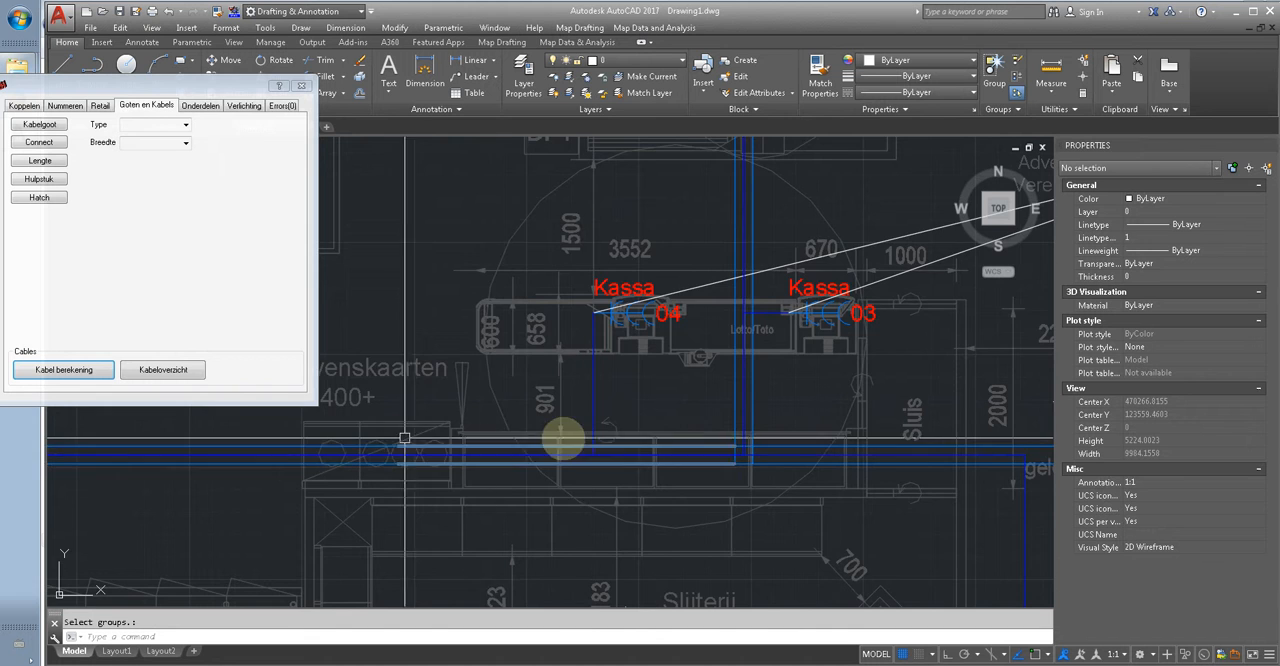
{"action": "scroll", "coordinate": [686, 400], "scroll_direction": "down", "scroll_amount": 4}
{"action": "scroll", "coordinate": [774, 366], "scroll_direction": "up", "scroll_amount": 4}
{"action": "scroll", "coordinate": [774, 366], "scroll_direction": "up", "scroll_amount": 2}
{"action": "scroll", "coordinate": [629, 349], "scroll_direction": "down", "scroll_amount": 4}
{"action": "middle_click_drag", "start_coordinate": [787, 552], "coordinate": [883, 515]}
{"action": "scroll", "coordinate": [883, 515], "scroll_direction": "down", "scroll_amount": 2}
{"action": "scroll", "coordinate": [883, 515], "scroll_direction": "down", "scroll_amount": 8}
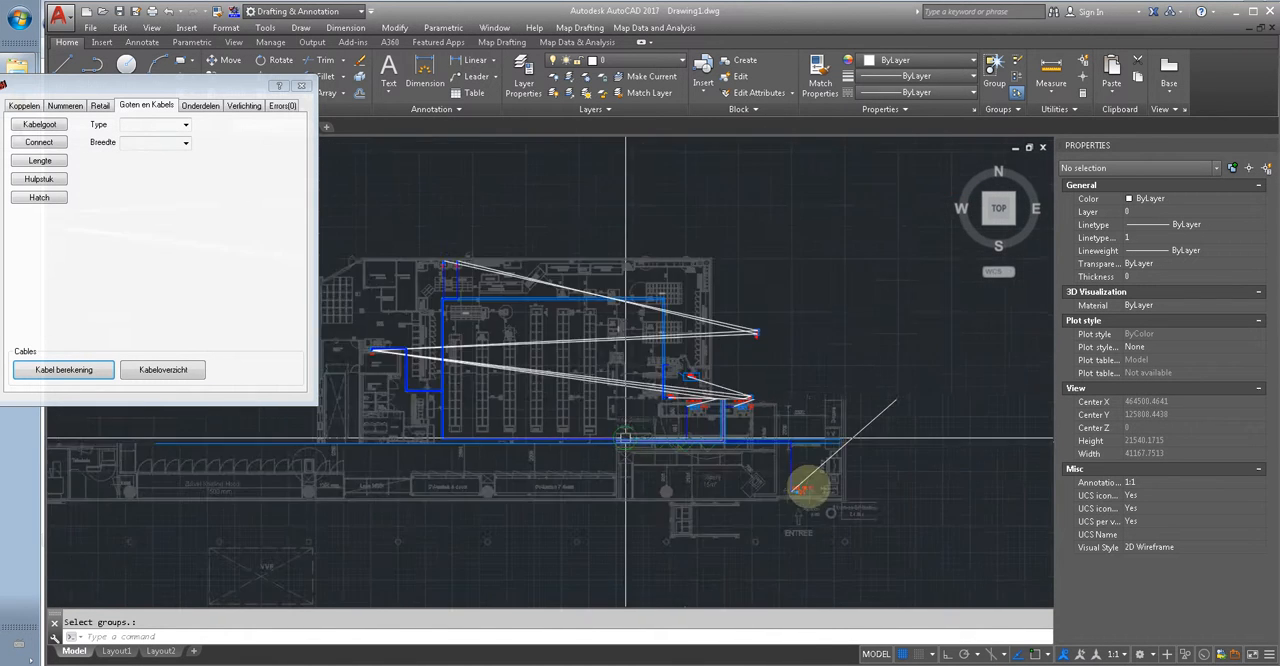
{"action": "scroll", "coordinate": [637, 350], "scroll_direction": "up", "scroll_amount": 6}
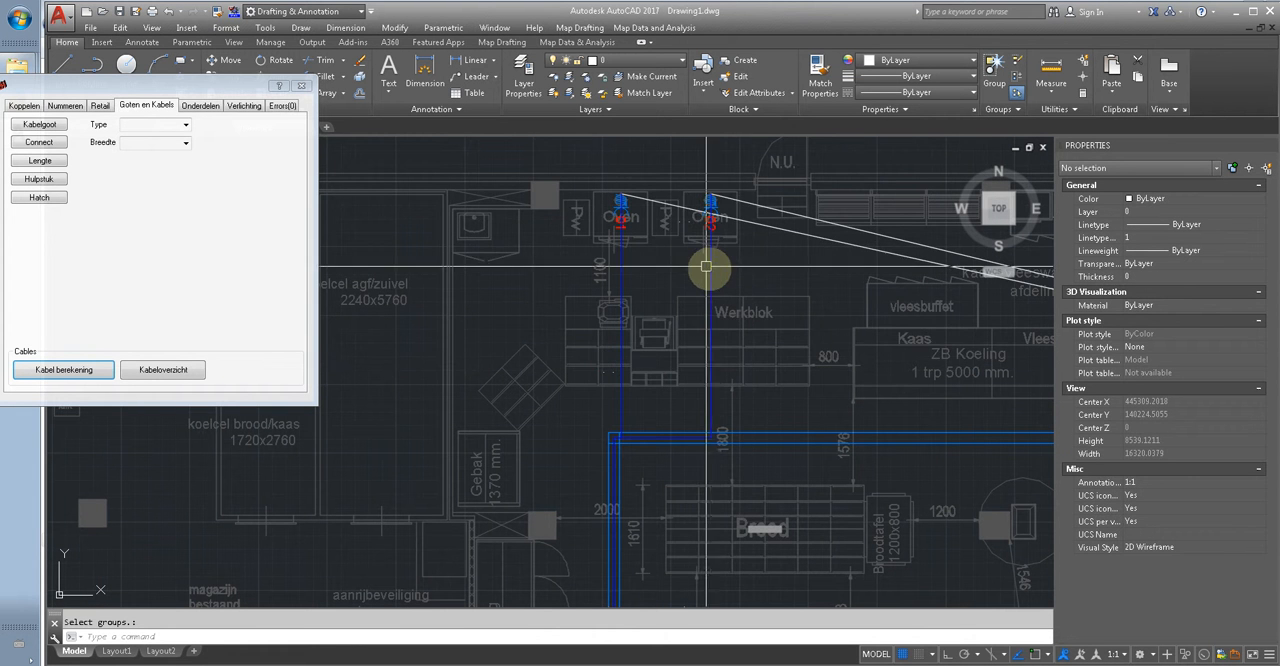
Step: Inspect the route and properties of the cable running from the second oven to the distribution board
{"action": "left_click", "coordinate": [711, 271]}
{"action": "scroll", "coordinate": [712, 270], "scroll_direction": "down", "scroll_amount": 2}
{"action": "scroll", "coordinate": [714, 300], "scroll_direction": "down", "scroll_amount": 4}
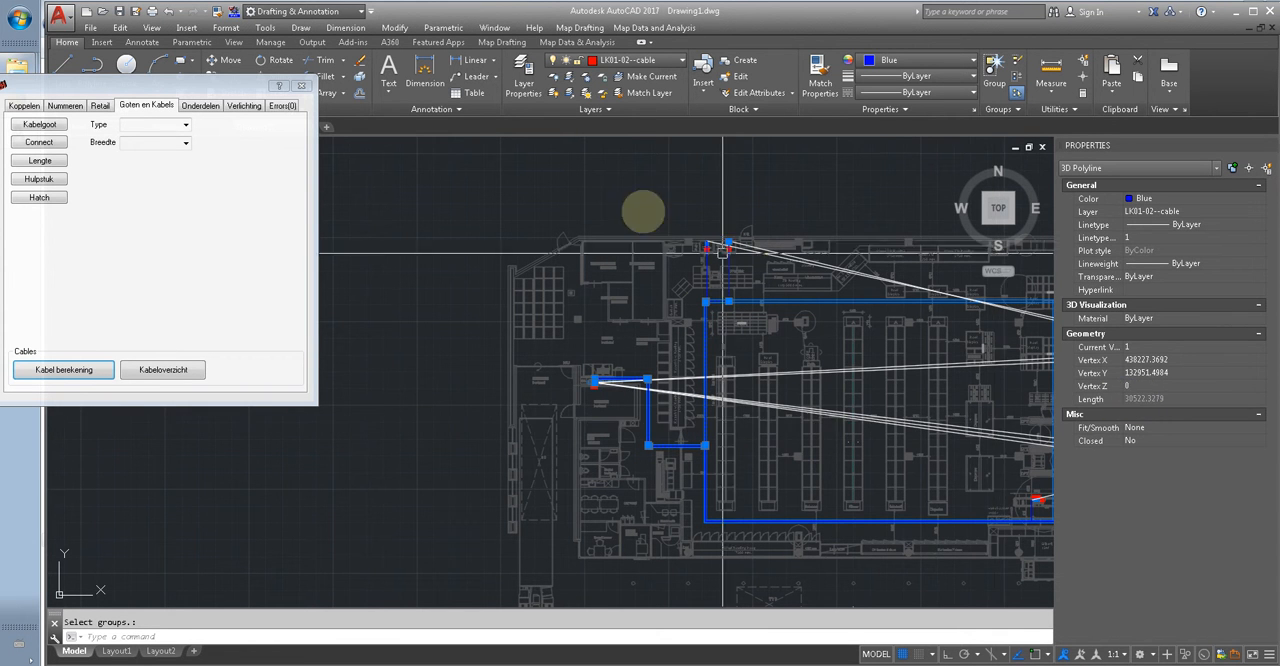
{"action": "scroll", "coordinate": [654, 246], "scroll_direction": "down", "scroll_amount": 2}
{"action": "key", "text": "Escape"}
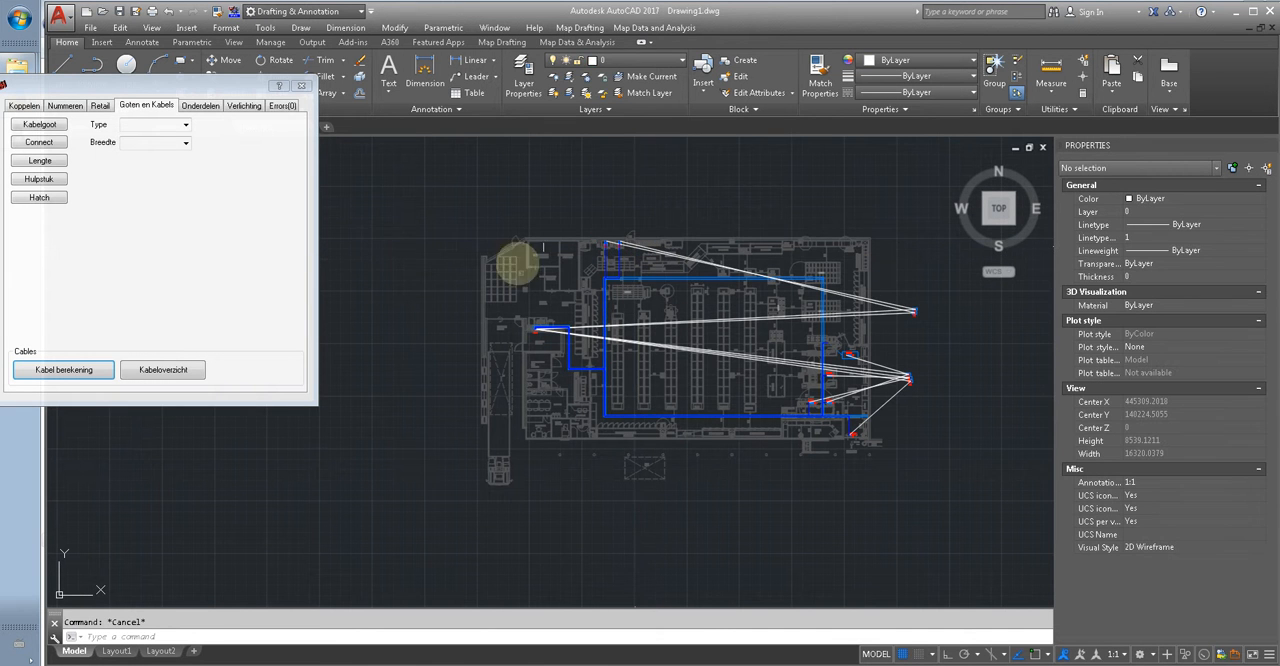
Step: Move the linking dialog fully into view and show its Koppelen page
{"action": "left_click_drag", "start_coordinate": [240, 91], "coordinate": [250, 89]}
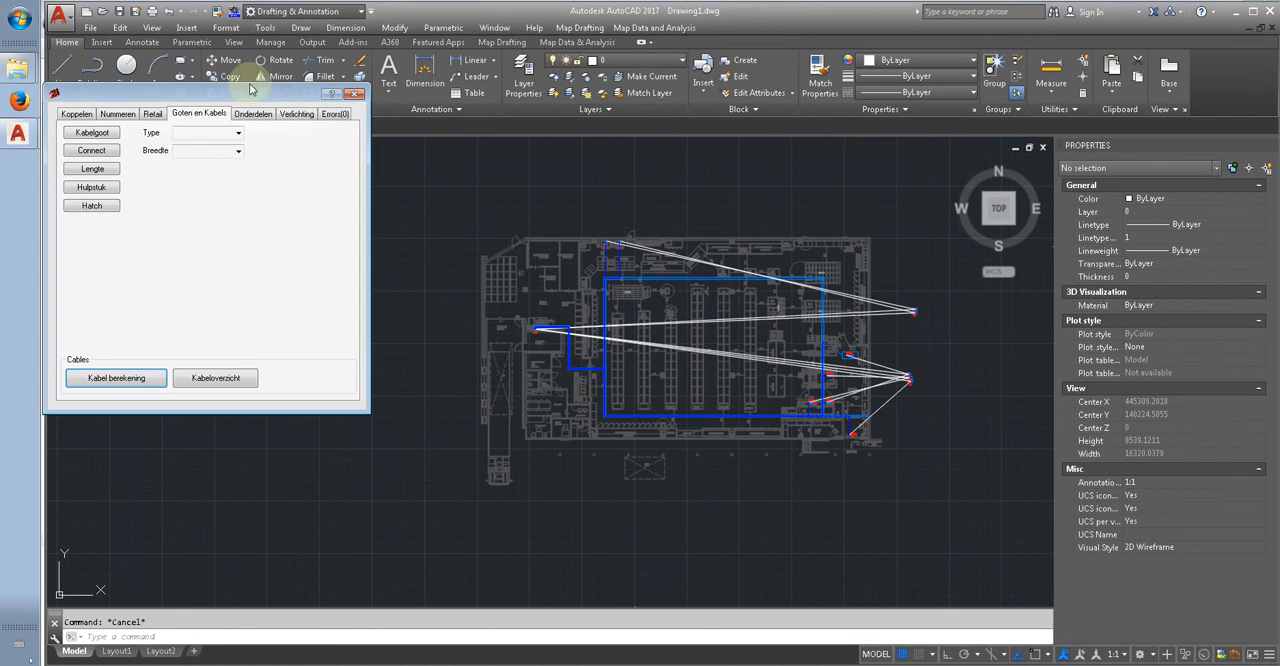
{"action": "left_click", "coordinate": [74, 114]}
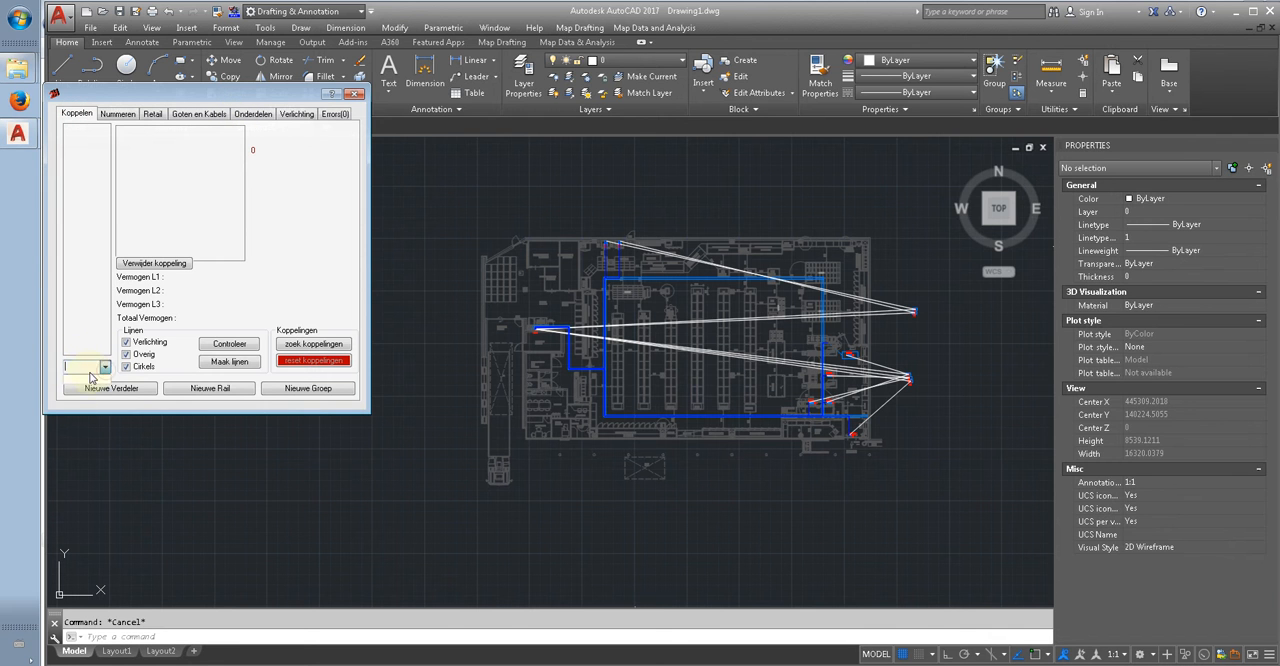
Step: Close the linking dialog and reopen it with the USE command
{"action": "left_click", "coordinate": [355, 94]}
{"action": "type", "text": "use"}
{"action": "key", "text": "Return"}
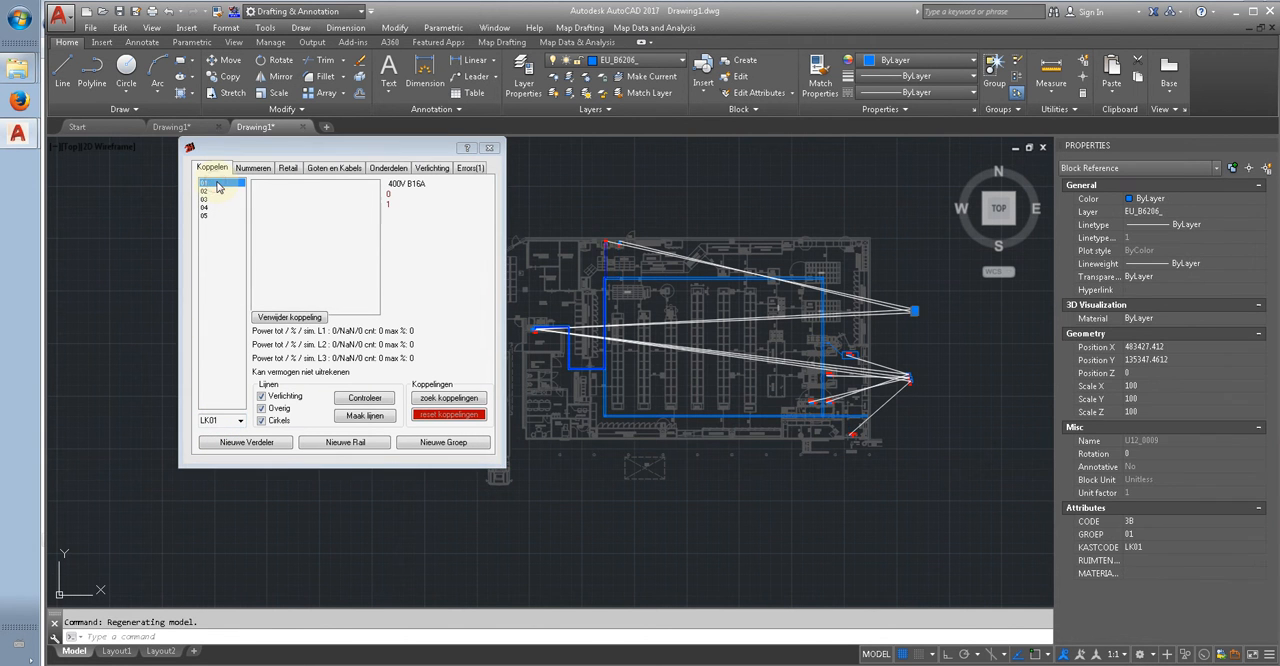
Step: Examine the cable route of group 01 of board LK01 from the first oven along the cable trays
{"action": "scroll", "coordinate": [618, 258], "scroll_direction": "up", "scroll_amount": 10}
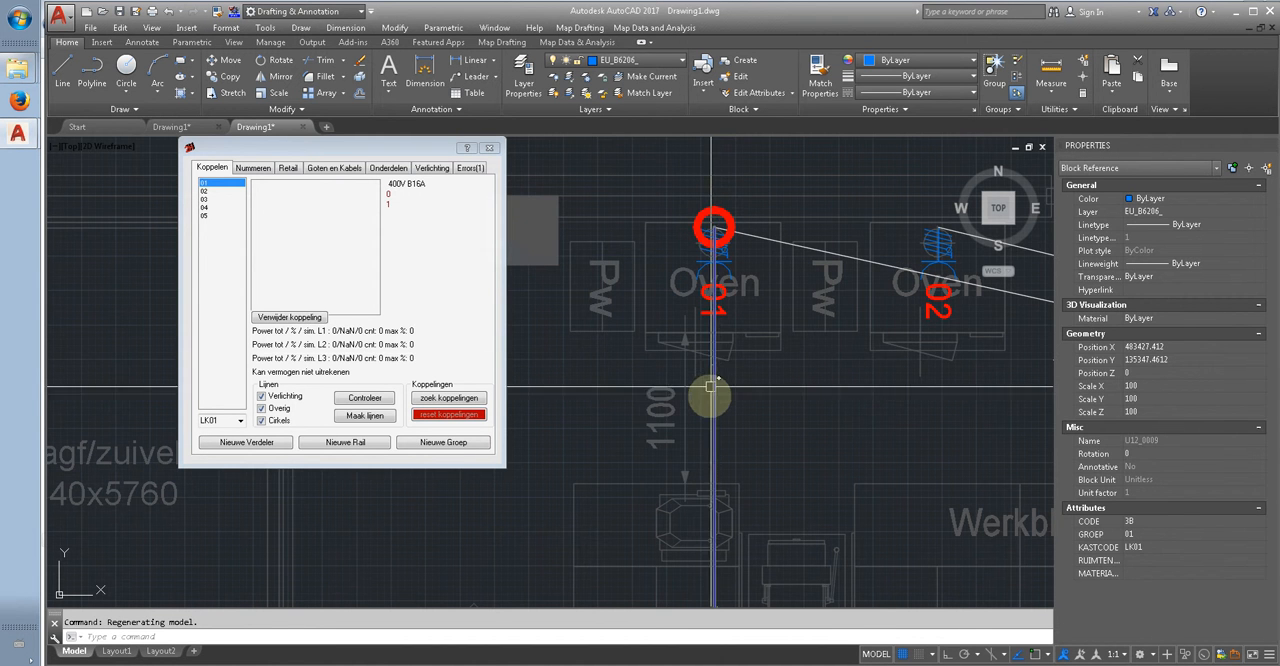
{"action": "left_click", "coordinate": [694, 314]}
{"action": "scroll", "coordinate": [694, 314], "scroll_direction": "down", "scroll_amount": 8}
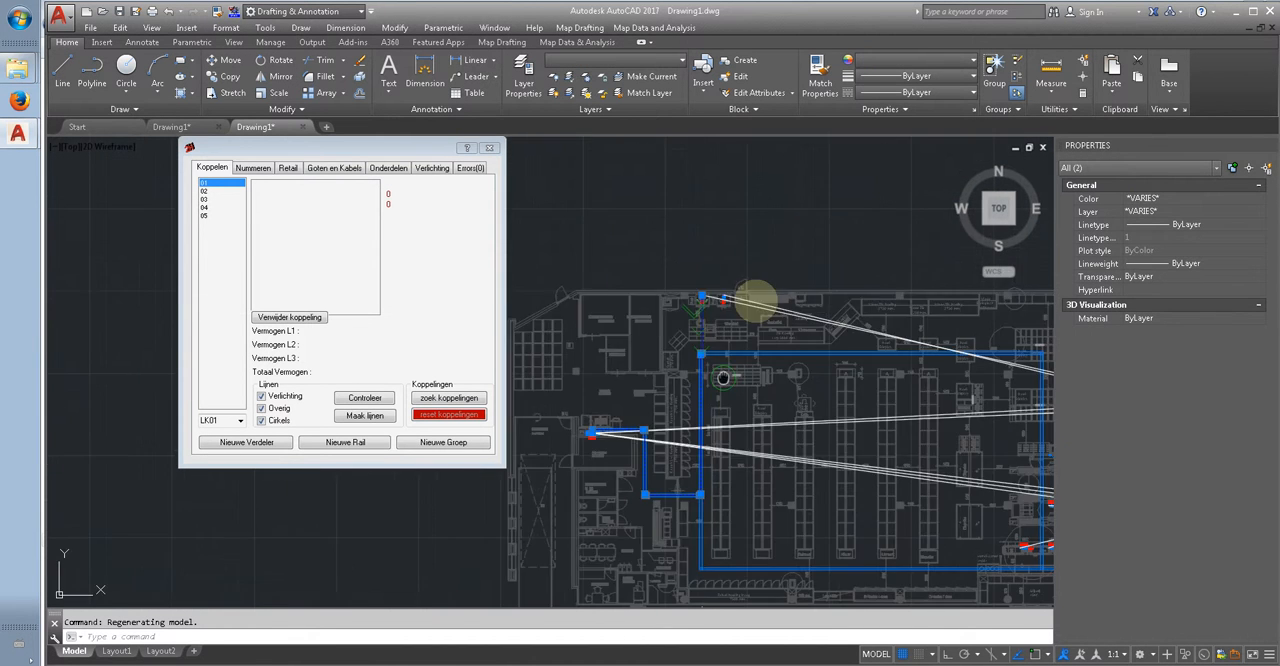
{"action": "scroll", "coordinate": [760, 265], "scroll_direction": "up", "scroll_amount": 5}
{"action": "key", "text": "Escape"}
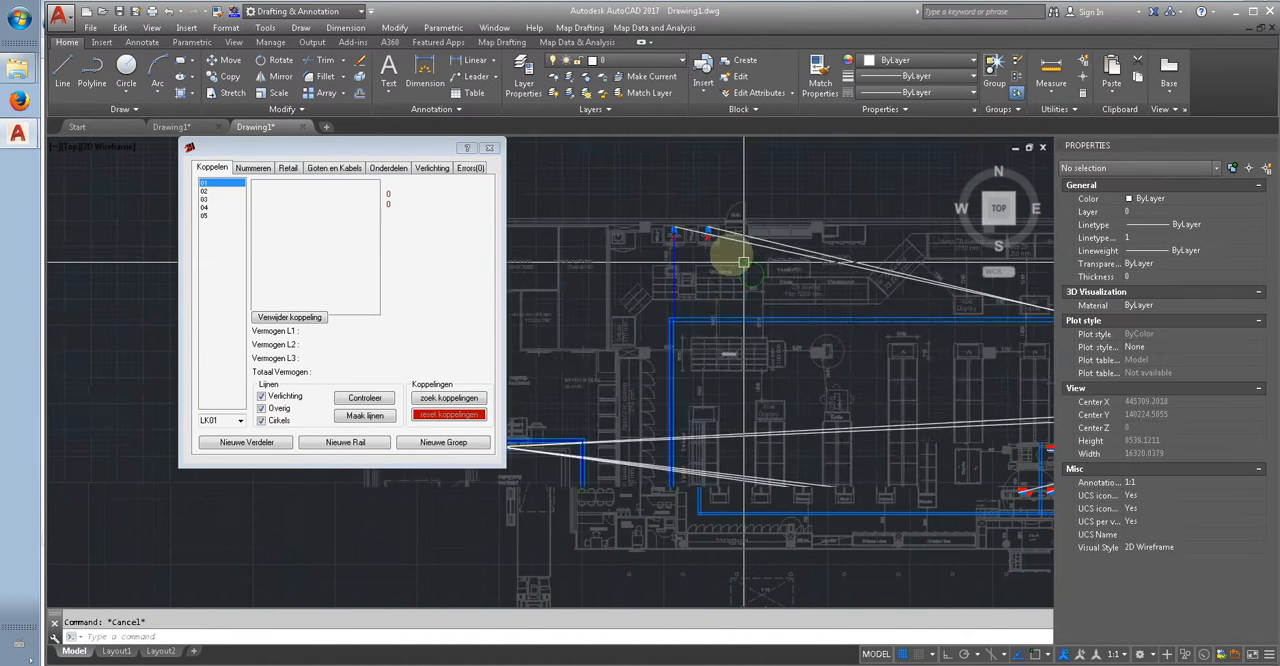
{"action": "scroll", "coordinate": [609, 268], "scroll_direction": "down", "scroll_amount": 2}
{"action": "middle_click_drag", "start_coordinate": [650, 313], "coordinate": [716, 269]}
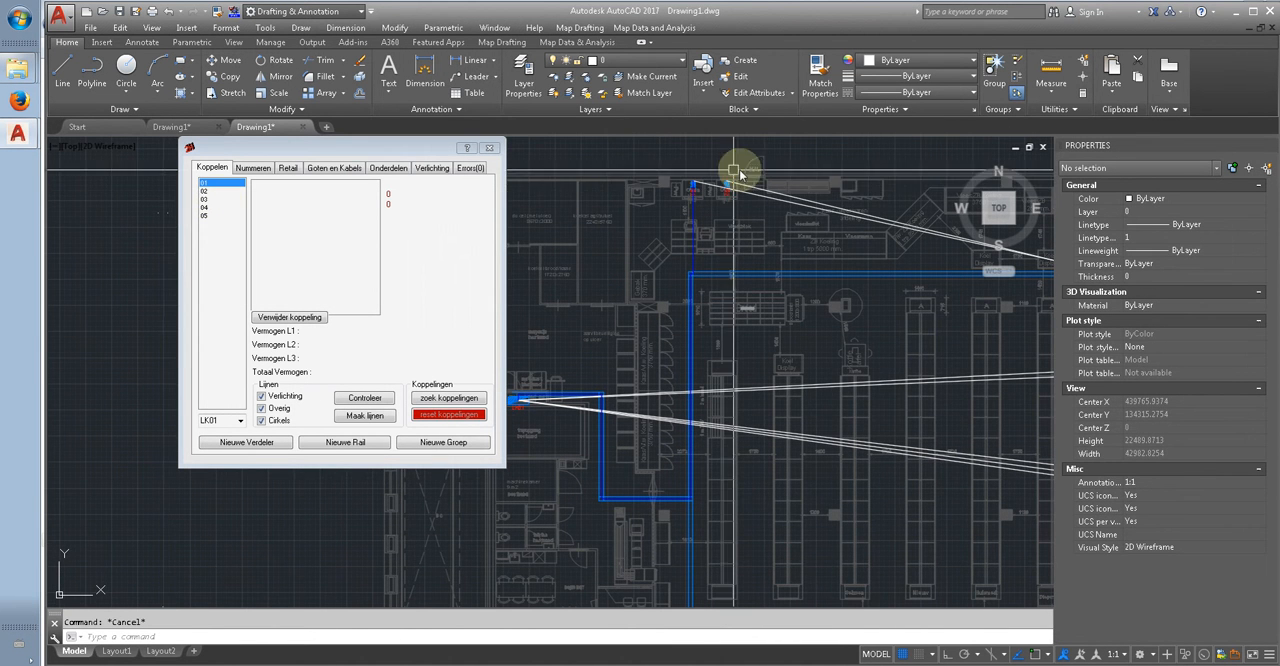
{"action": "scroll", "coordinate": [745, 239], "scroll_direction": "down", "scroll_amount": 2}
{"action": "middle_click_drag", "start_coordinate": [766, 251], "coordinate": [667, 231]}
{"action": "middle_click_drag", "start_coordinate": [898, 374], "coordinate": [825, 361]}
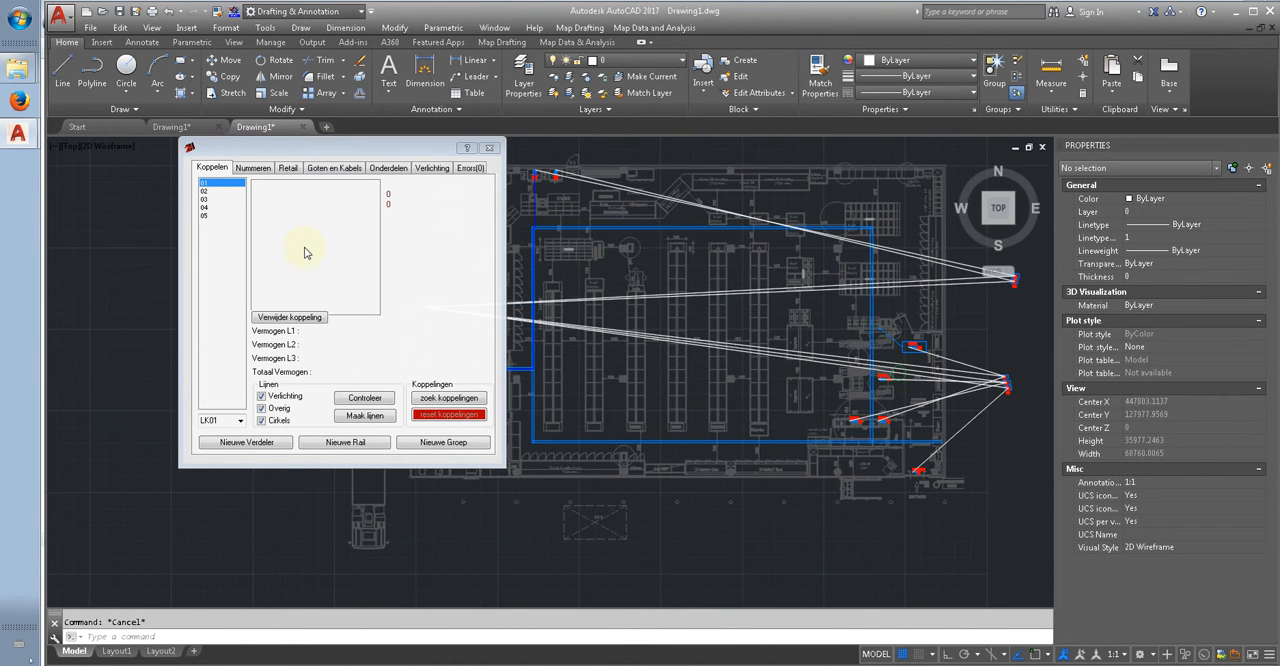
Step: Highlight group 05 of LK01 and examine its cable route from the automatic entrance door to the distribution board
{"action": "left_click", "coordinate": [208, 216]}
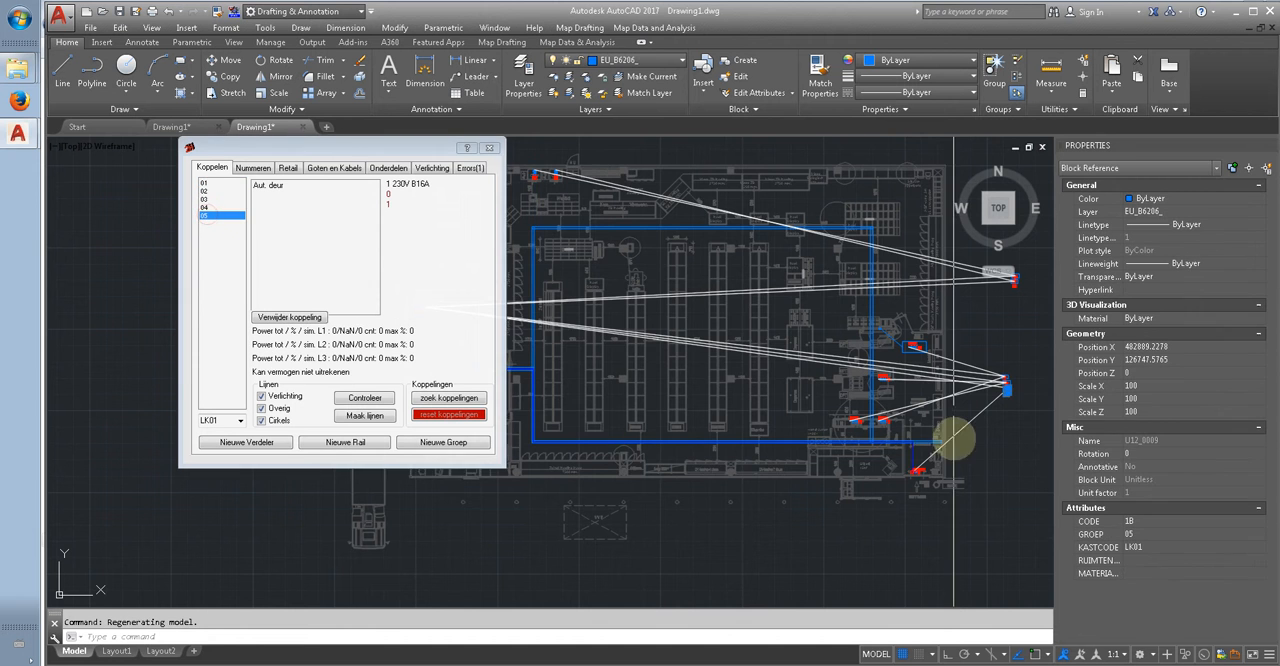
{"action": "scroll", "coordinate": [875, 420], "scroll_direction": "up", "scroll_amount": 4}
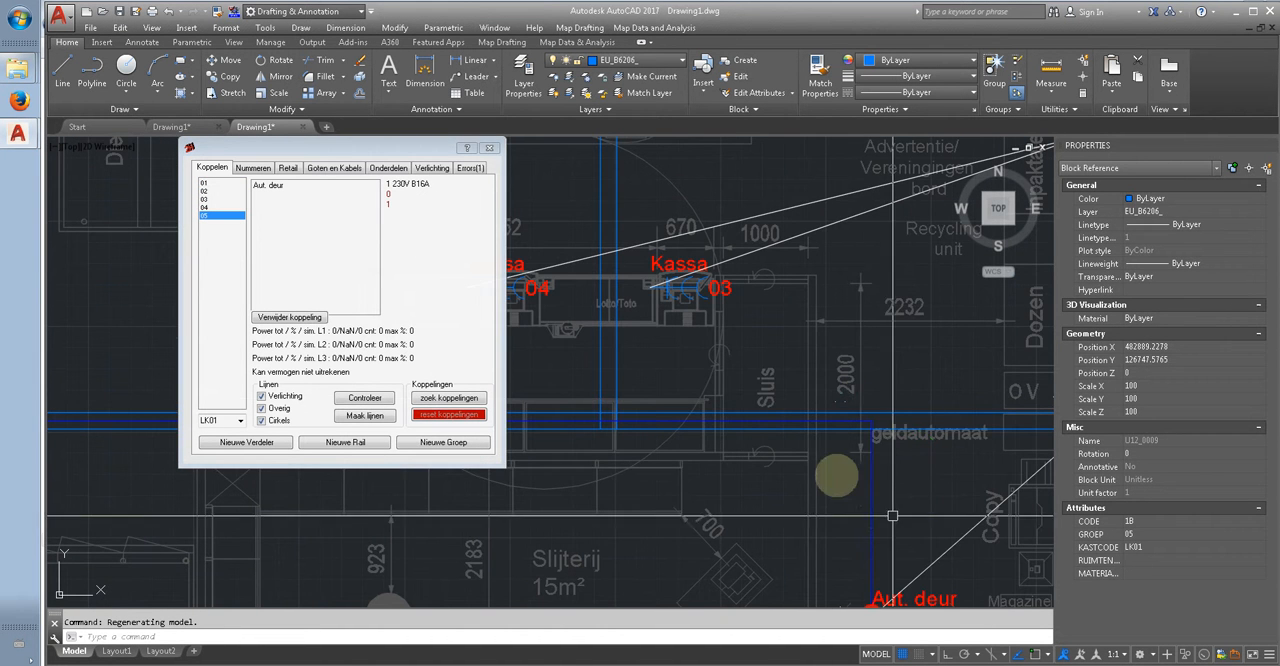
{"action": "scroll", "coordinate": [792, 446], "scroll_direction": "down", "scroll_amount": 10}
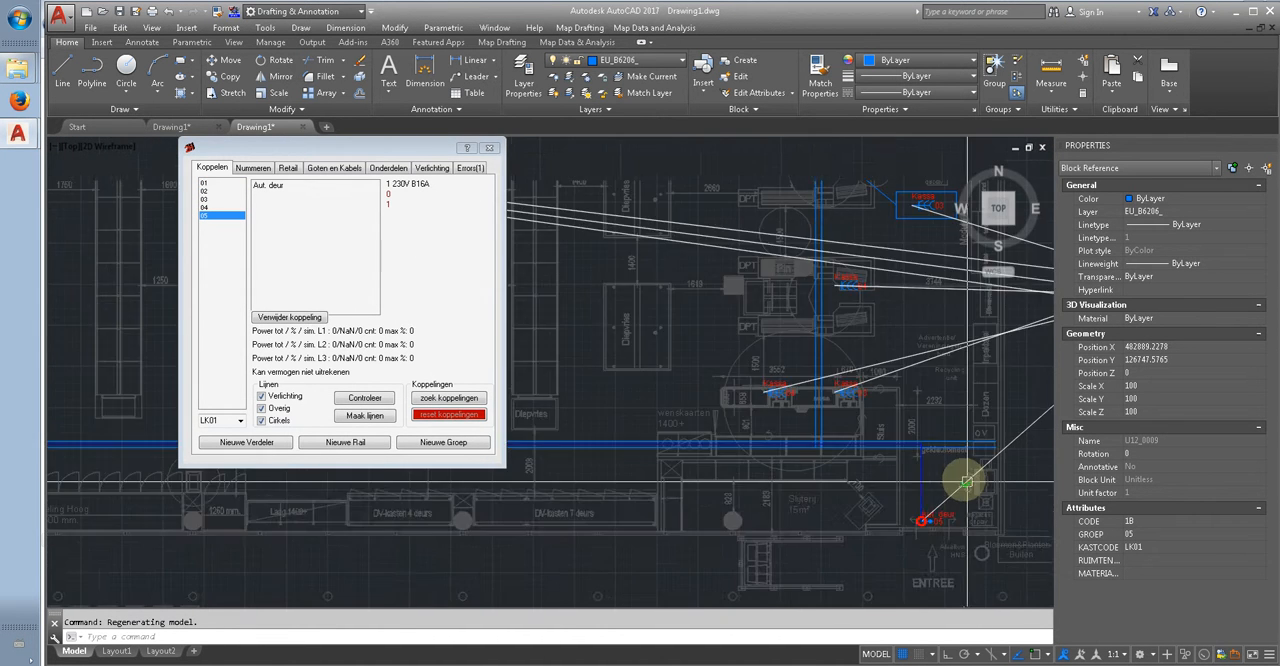
{"action": "scroll", "coordinate": [700, 400], "scroll_direction": "up", "scroll_amount": 5}
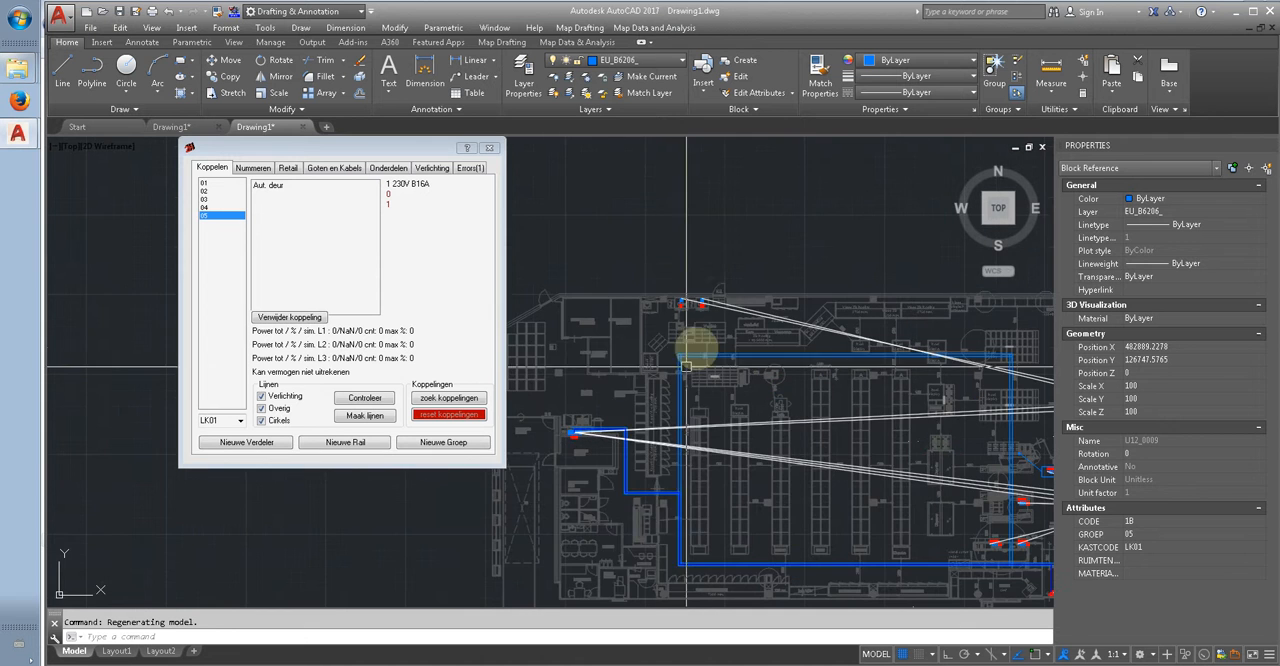
{"action": "scroll", "coordinate": [587, 248], "scroll_direction": "down", "scroll_amount": 2}
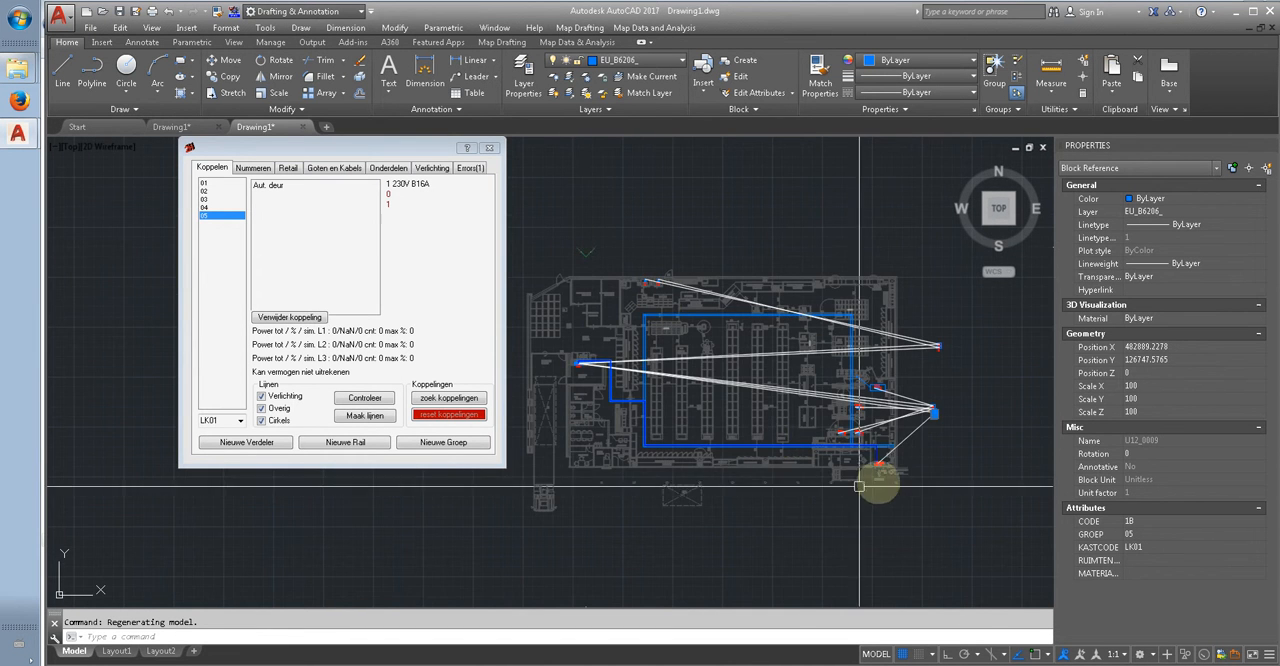
{"action": "scroll", "coordinate": [884, 437], "scroll_direction": "up", "scroll_amount": 4}
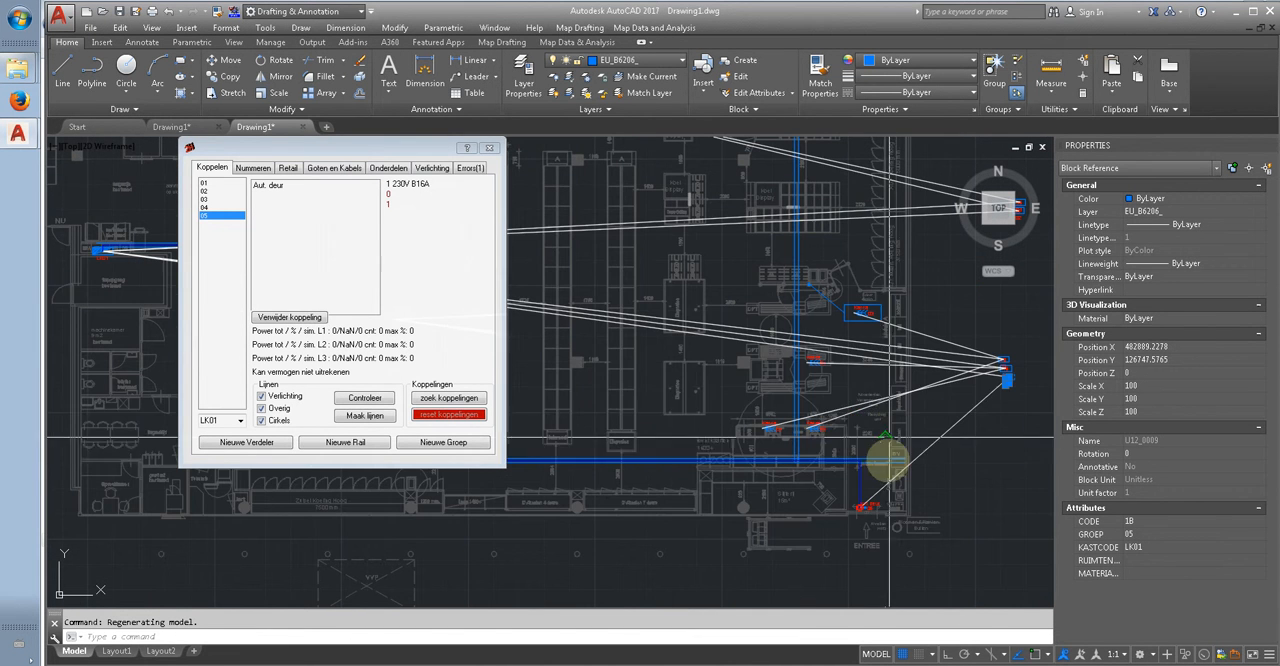
Step: Highlight group 04 of LK01 and trace its cable routes from the two linked checkouts (Kassa) to the tray
{"action": "left_click", "coordinate": [211, 208]}
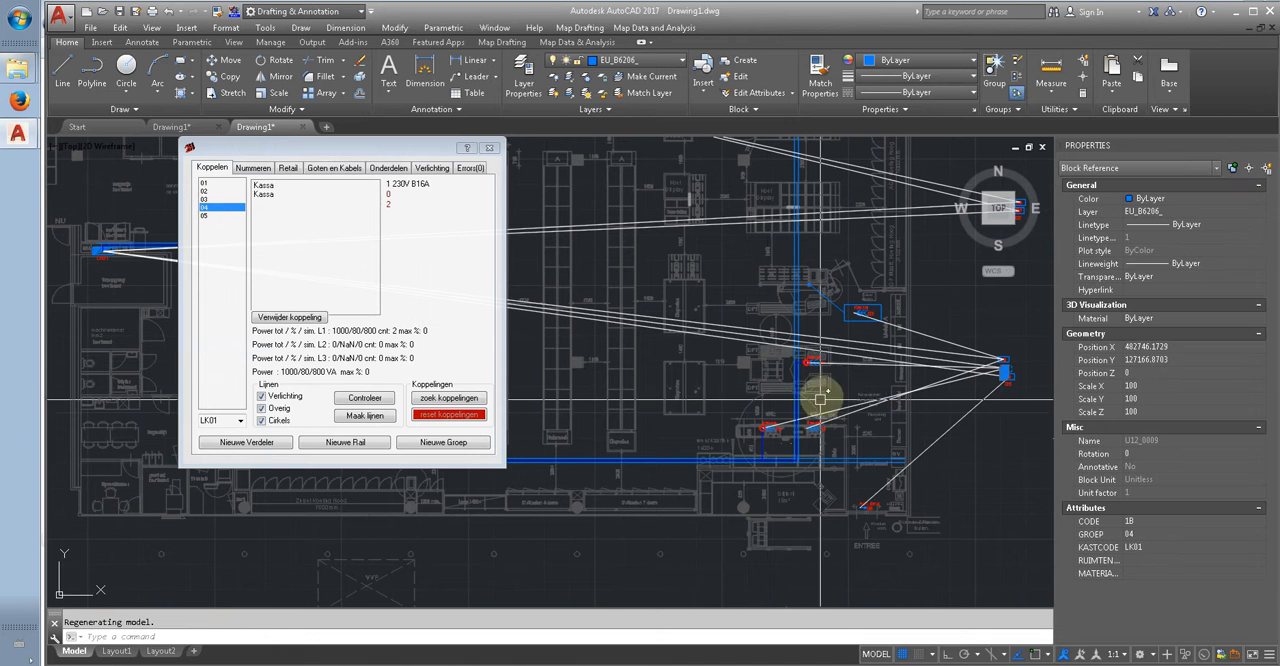
{"action": "scroll", "coordinate": [818, 392], "scroll_direction": "up", "scroll_amount": 5}
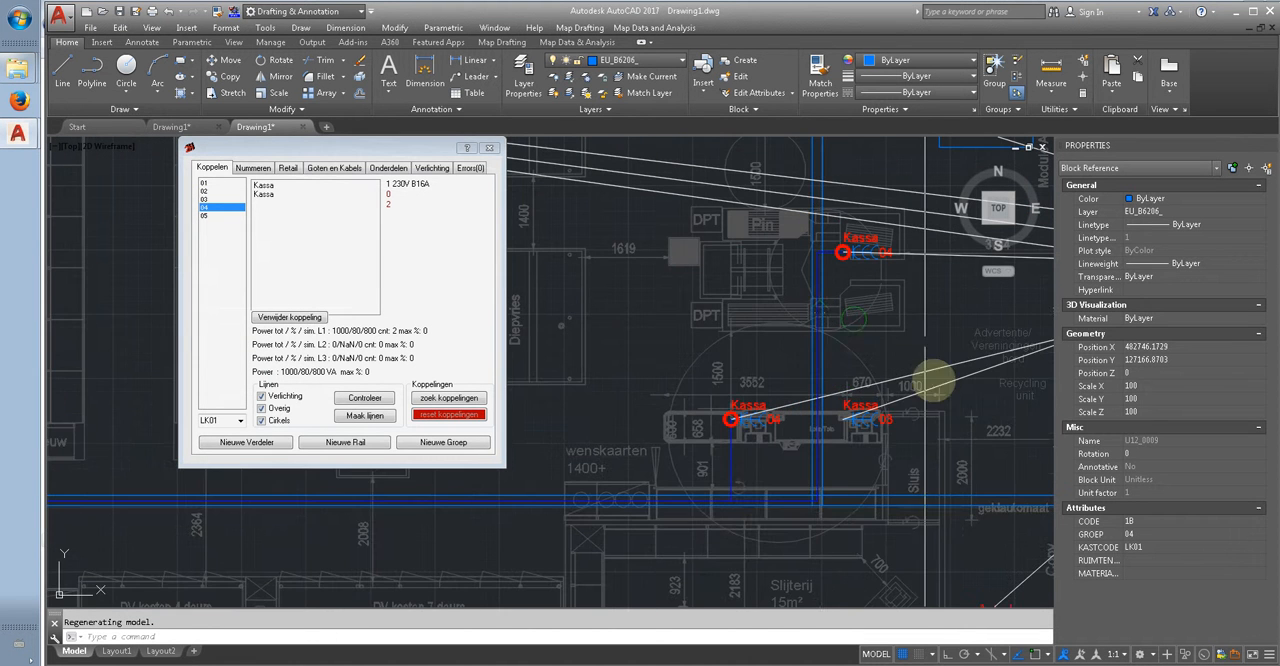
{"action": "scroll", "coordinate": [762, 522], "scroll_direction": "up", "scroll_amount": 2}
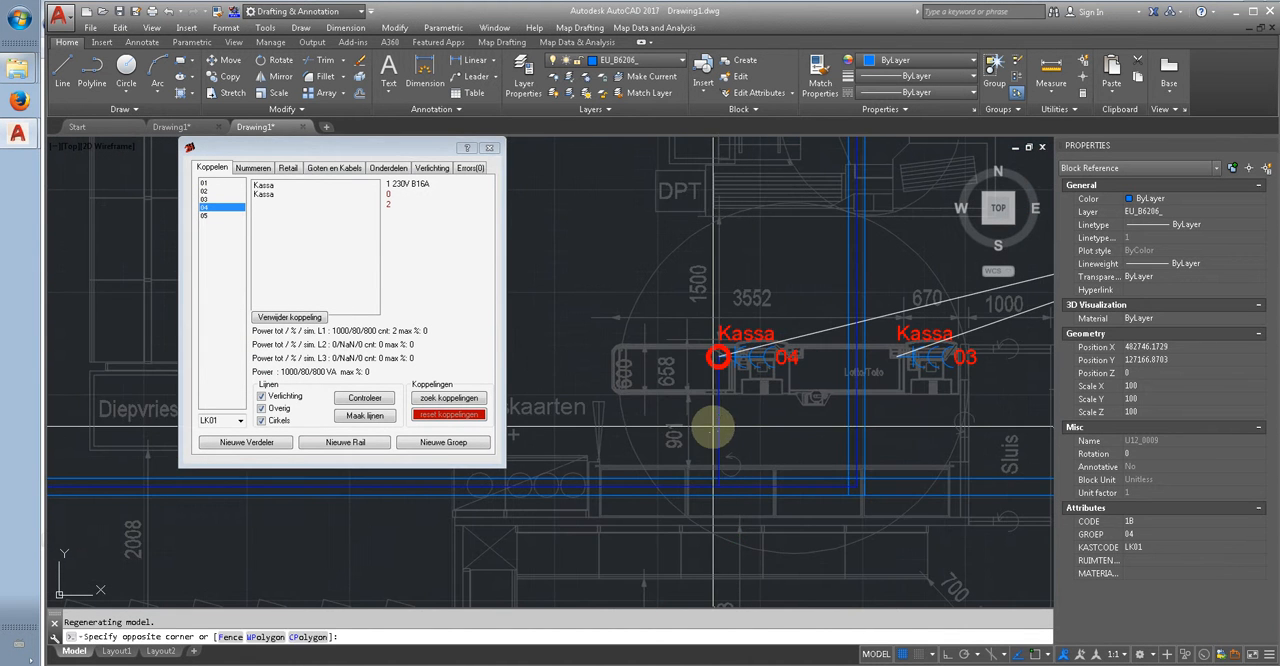
{"action": "key", "text": "Escape"}
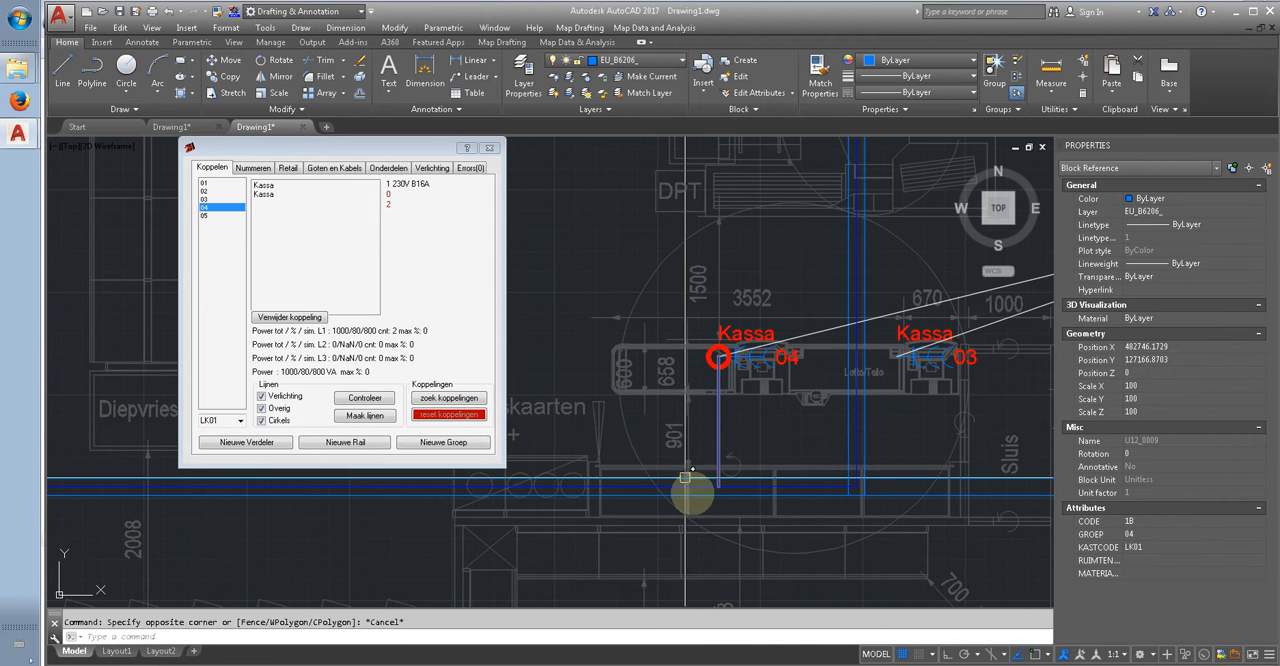
{"action": "left_click", "coordinate": [700, 484]}
{"action": "scroll", "coordinate": [720, 480], "scroll_direction": "down", "scroll_amount": 4}
{"action": "scroll", "coordinate": [810, 314], "scroll_direction": "up", "scroll_amount": 4}
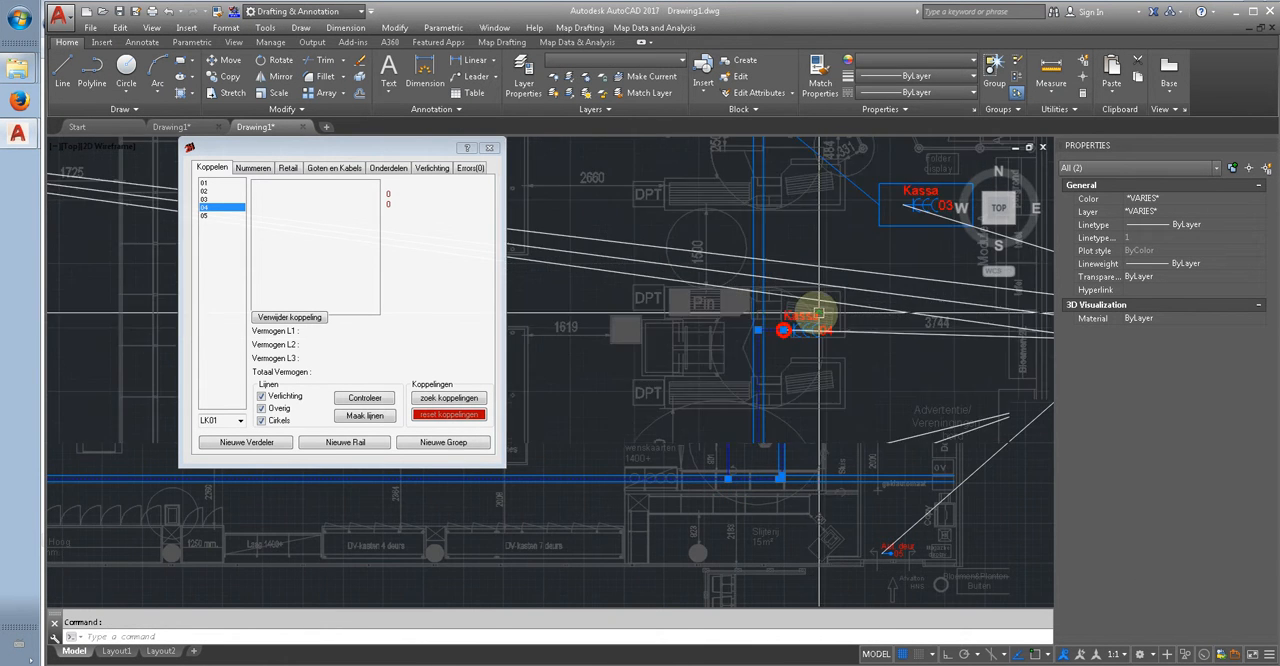
{"action": "scroll", "coordinate": [740, 440], "scroll_direction": "up", "scroll_amount": 5}
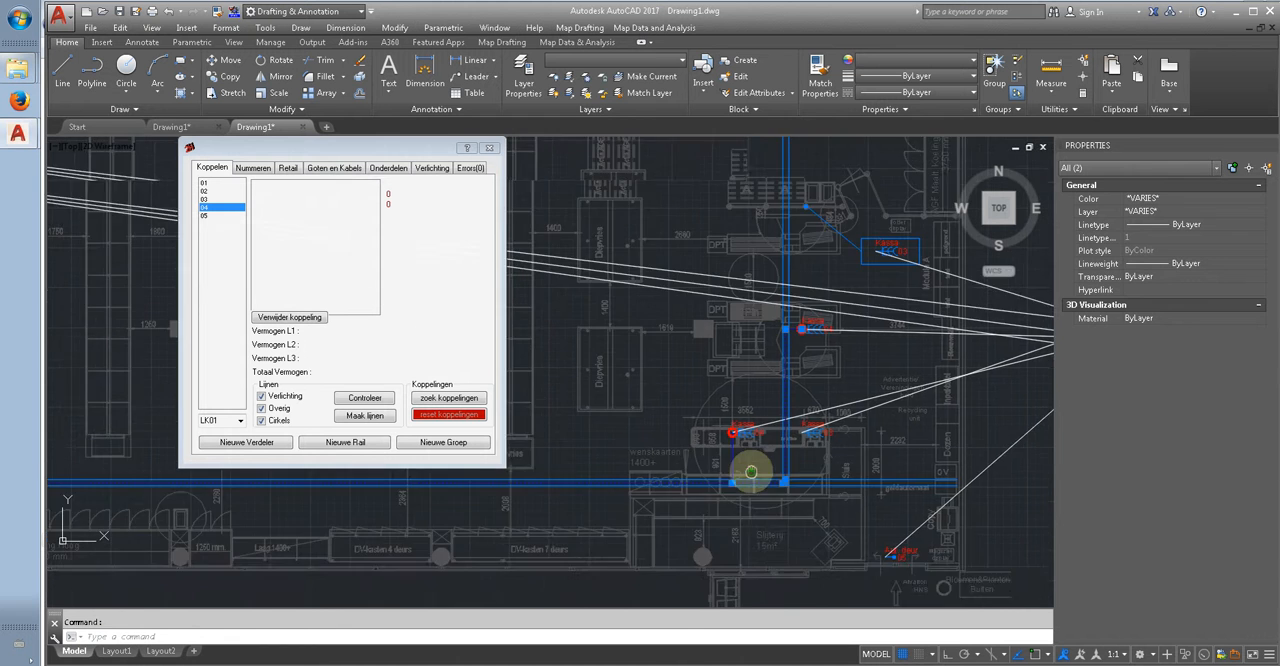
Step: Inspect the properties of the single group 04 cable segment between the lower checkout and the cable tray
{"action": "key", "text": "Escape"}
{"action": "left_click", "coordinate": [724, 424]}
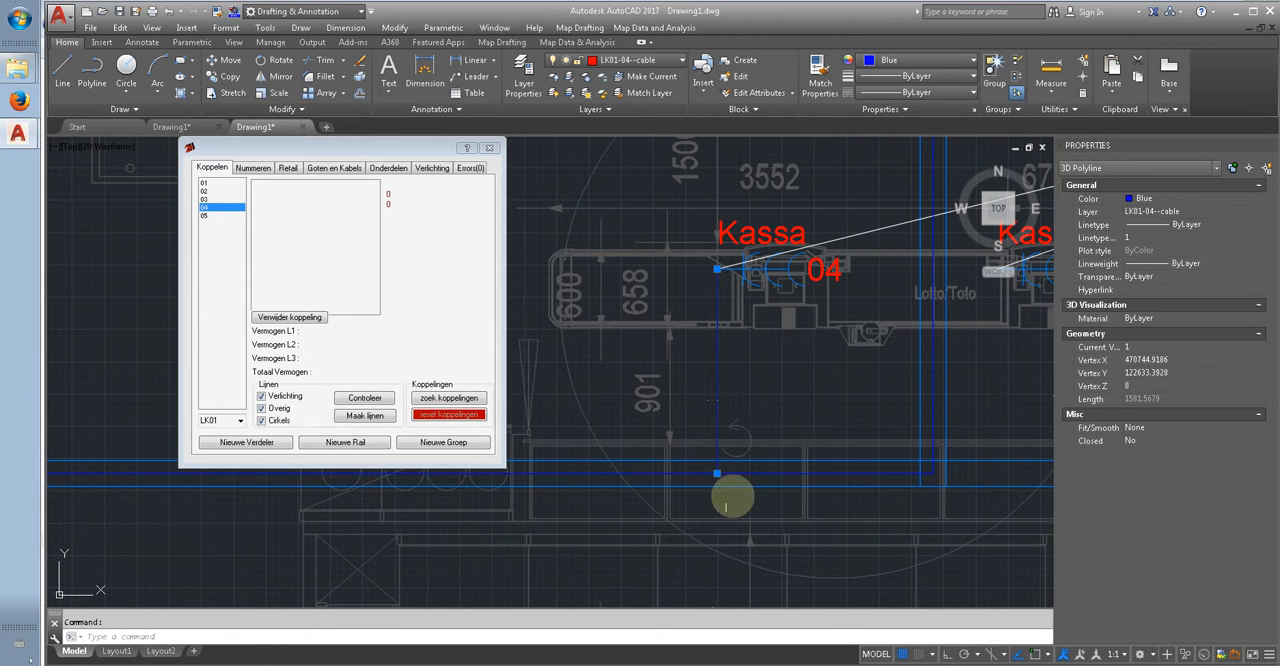
{"action": "scroll", "coordinate": [730, 468], "scroll_direction": "down", "scroll_amount": 6}
{"action": "key", "text": "Escape"}
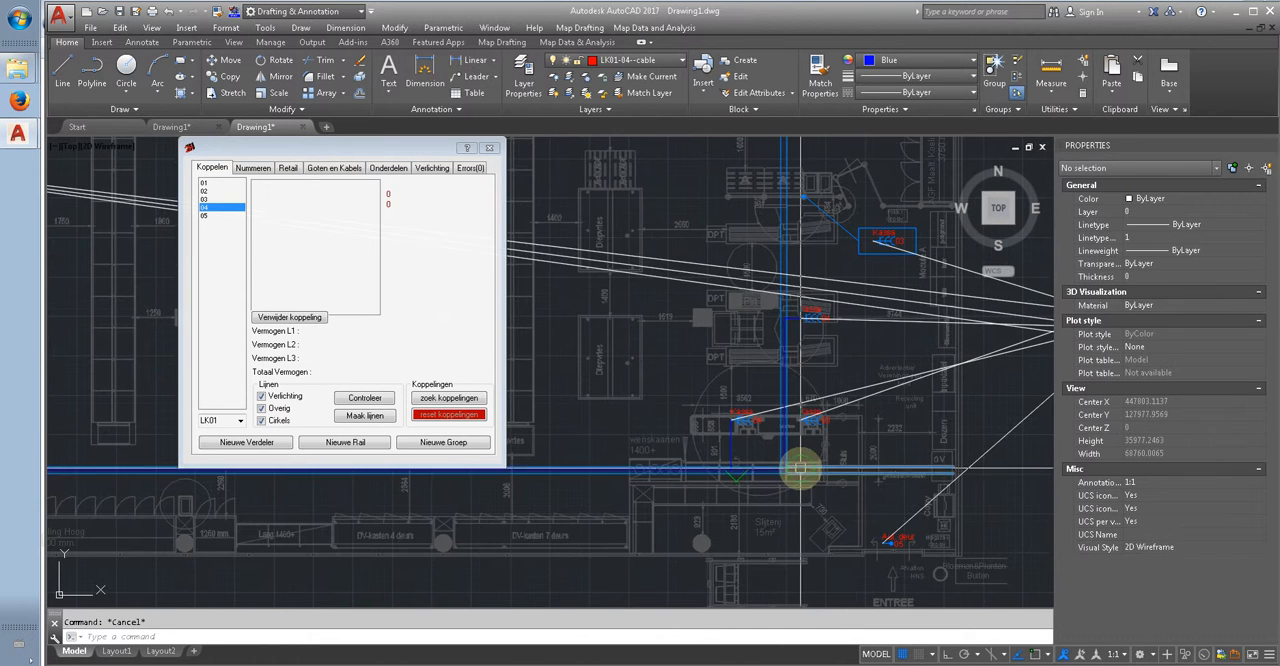
{"action": "scroll", "coordinate": [807, 472], "scroll_direction": "down", "scroll_amount": 4}
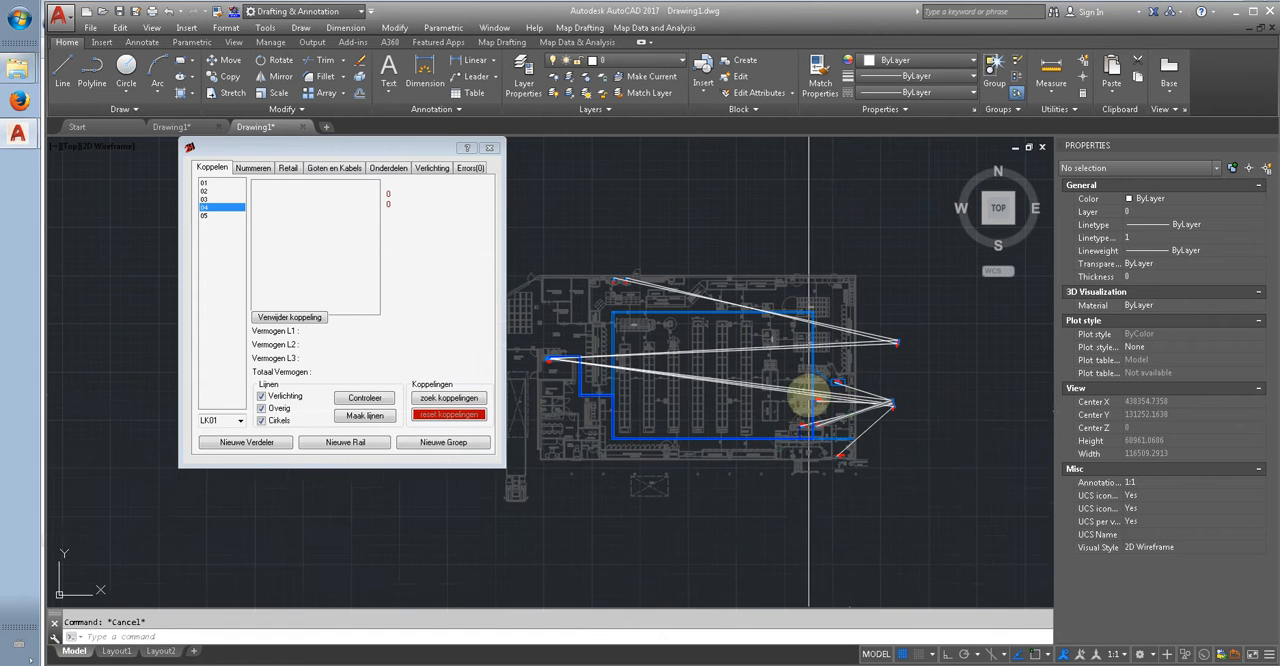
{"action": "middle_click_drag", "start_coordinate": [806, 386], "coordinate": [840, 351]}
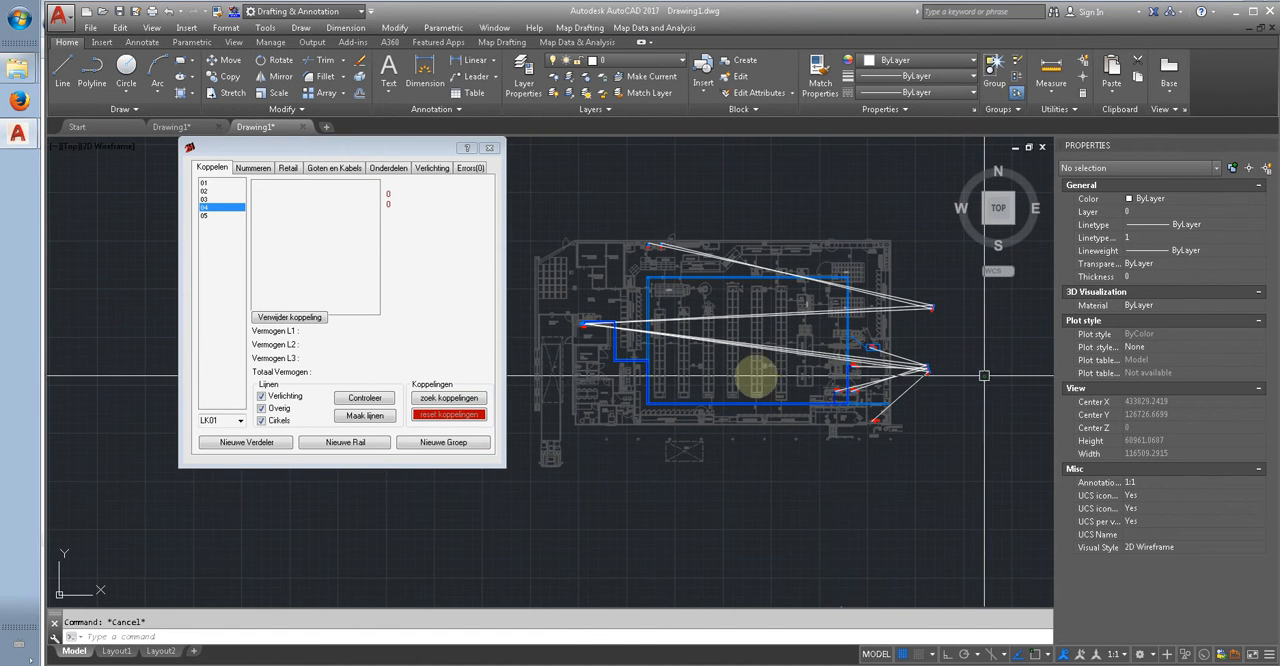
Step: Generate the cable overview (Kabeloverzicht) for all the group symbols outside the building and place the table beside them
{"action": "left_click", "coordinate": [336, 168]}
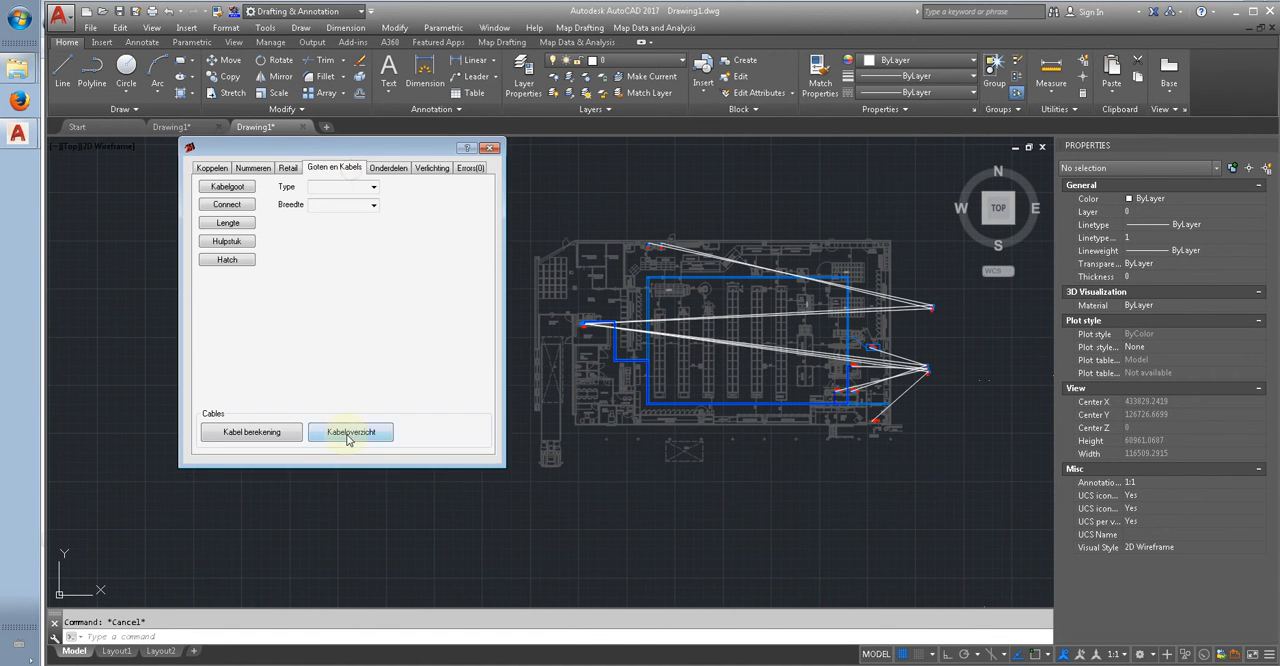
{"action": "left_click", "coordinate": [376, 436]}
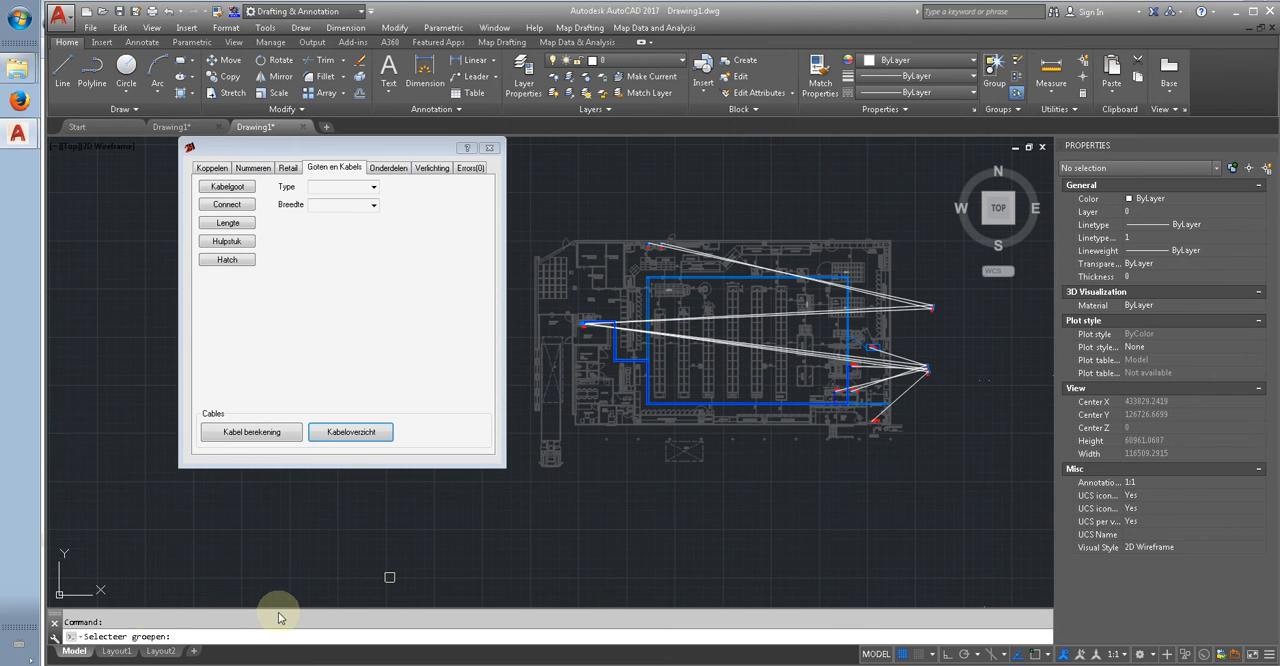
{"action": "scroll", "coordinate": [999, 340], "scroll_direction": "up", "scroll_amount": 4}
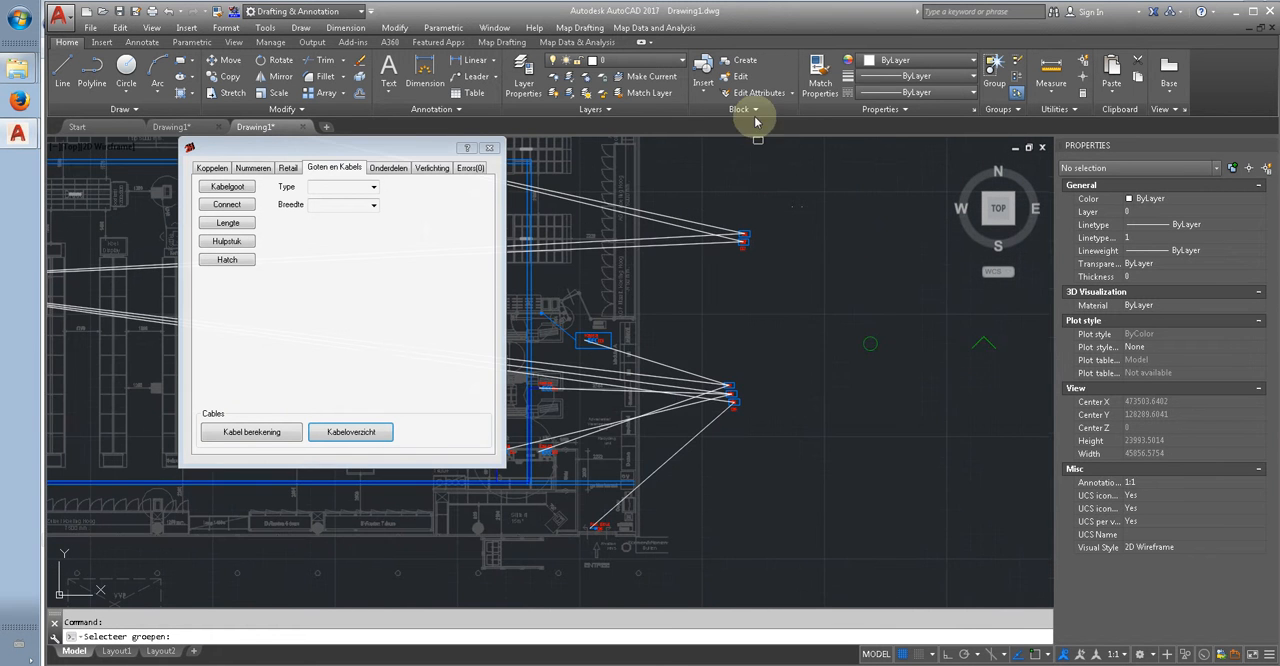
{"action": "left_click", "coordinate": [701, 177]}
{"action": "left_click", "coordinate": [815, 465]}
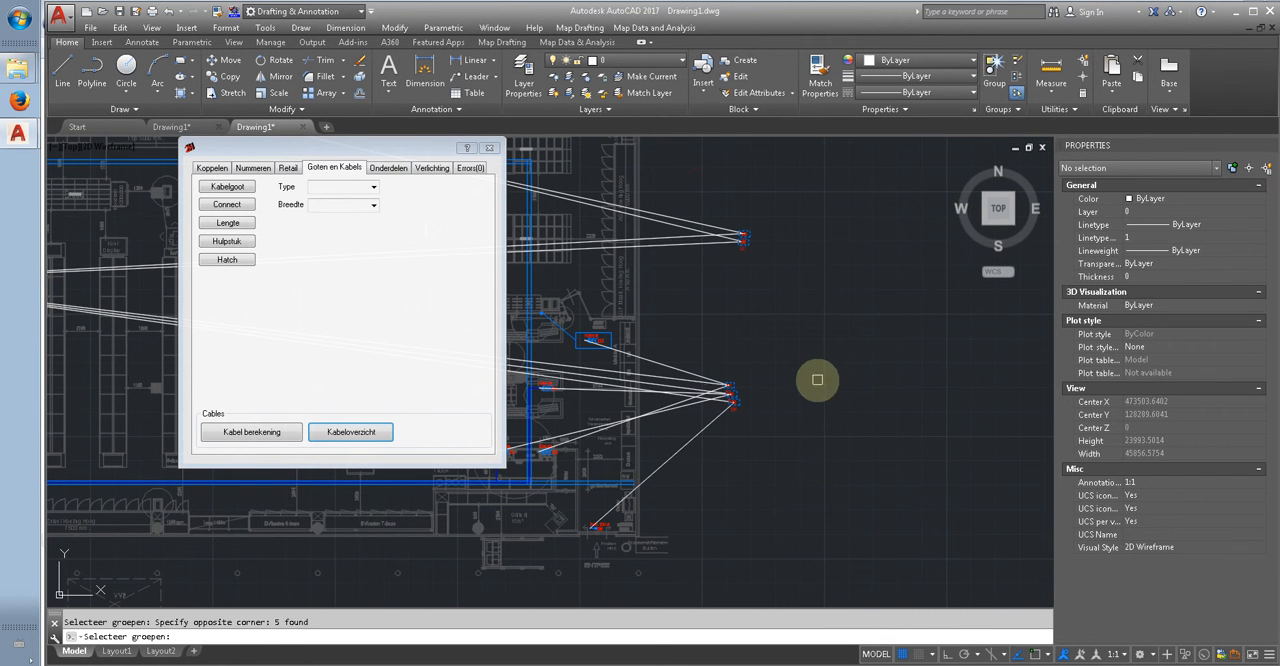
{"action": "key", "text": "Return"}
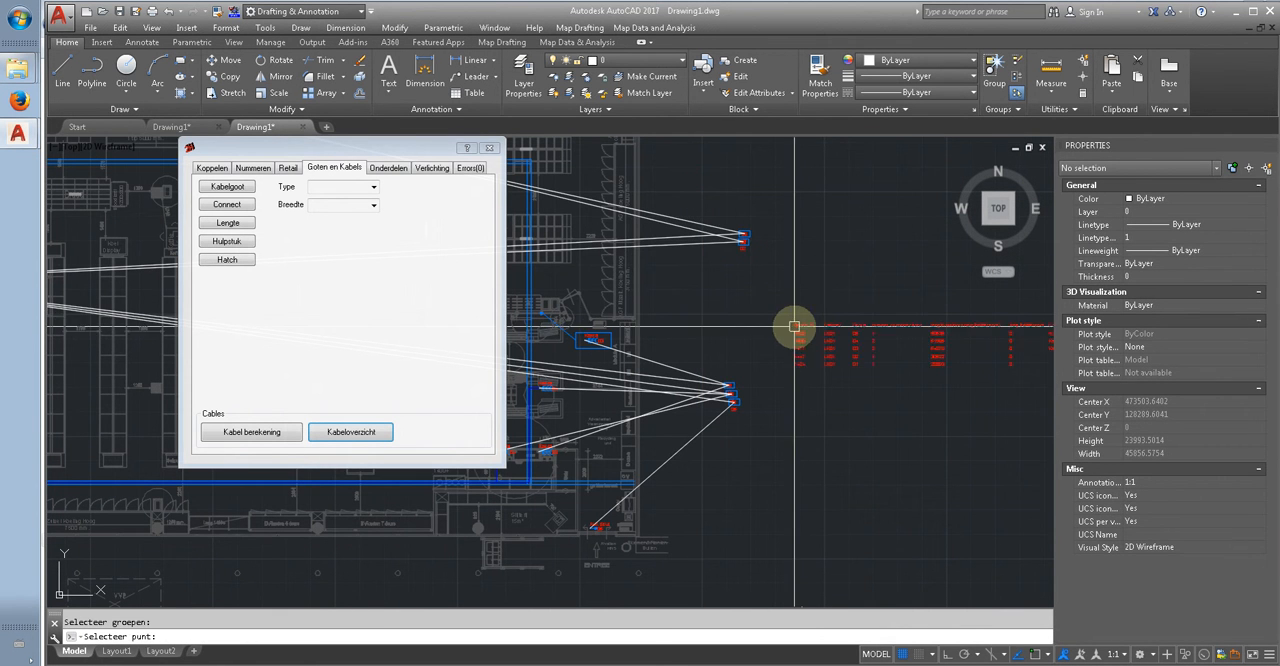
Step: Examine the cable overview table's columns for group, cabinet, number of connections, length, height difference and connections
{"action": "scroll", "coordinate": [868, 343], "scroll_direction": "down", "scroll_amount": 2}
{"action": "middle_click_drag", "start_coordinate": [906, 346], "coordinate": [809, 346]}
{"action": "scroll", "coordinate": [820, 347], "scroll_direction": "up", "scroll_amount": 4}
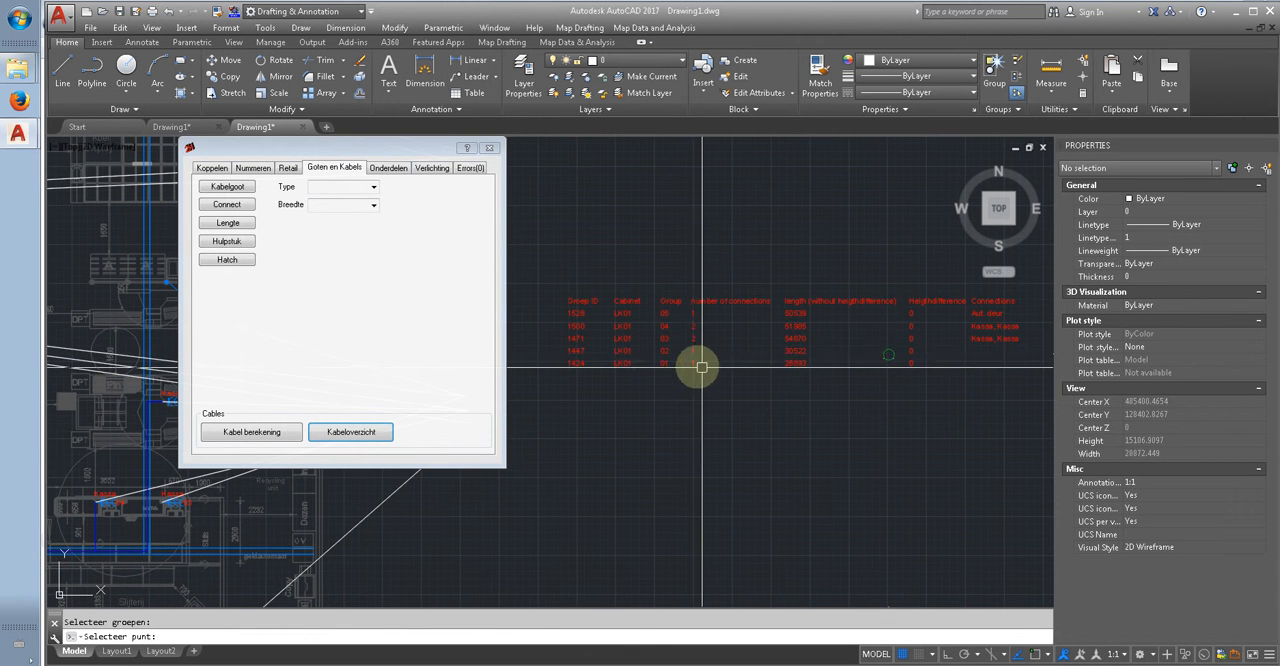
{"action": "scroll", "coordinate": [580, 325], "scroll_direction": "up", "scroll_amount": 4}
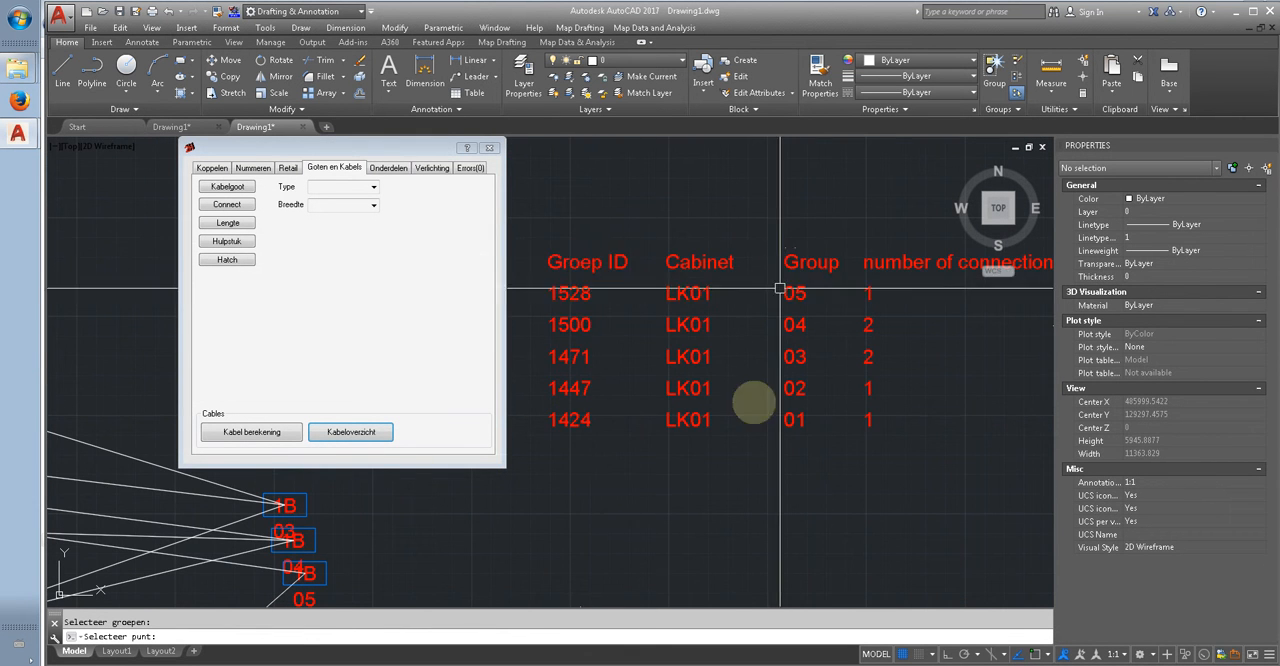
{"action": "scroll", "coordinate": [698, 325], "scroll_direction": "down", "scroll_amount": 2}
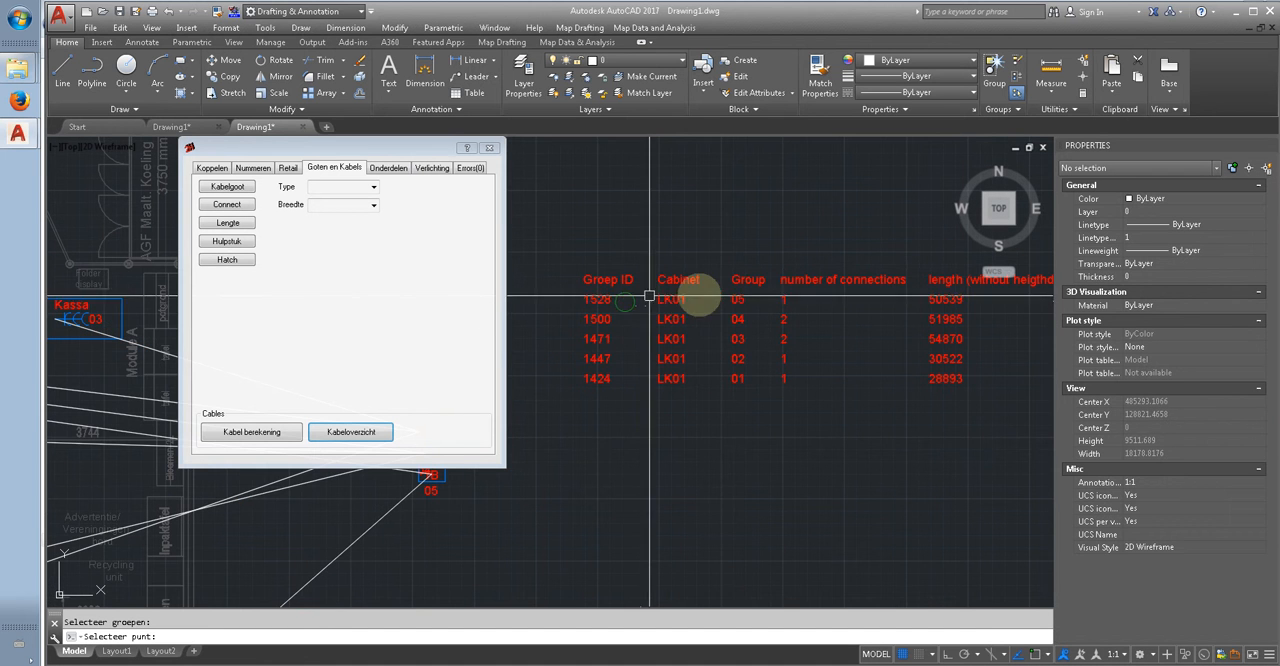
{"action": "scroll", "coordinate": [662, 287], "scroll_direction": "up", "scroll_amount": 2}
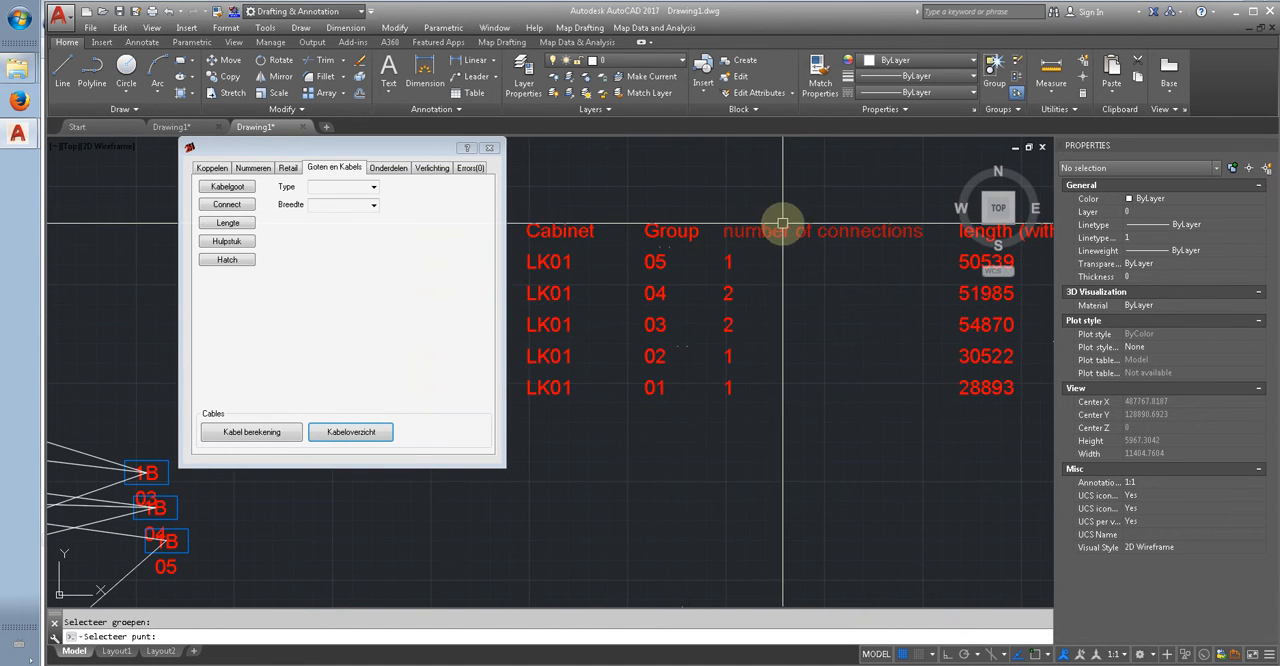
{"action": "scroll", "coordinate": [766, 257], "scroll_direction": "down", "scroll_amount": 2}
{"action": "mouse_move", "coordinate": [876, 273]}
{"action": "middle_mouse_down"}
{"action": "mouse_move", "coordinate": [648, 276]}
{"action": "mouse_move", "coordinate": [858, 289]}
{"action": "mouse_move", "coordinate": [795, 290]}
{"action": "middle_mouse_up"}
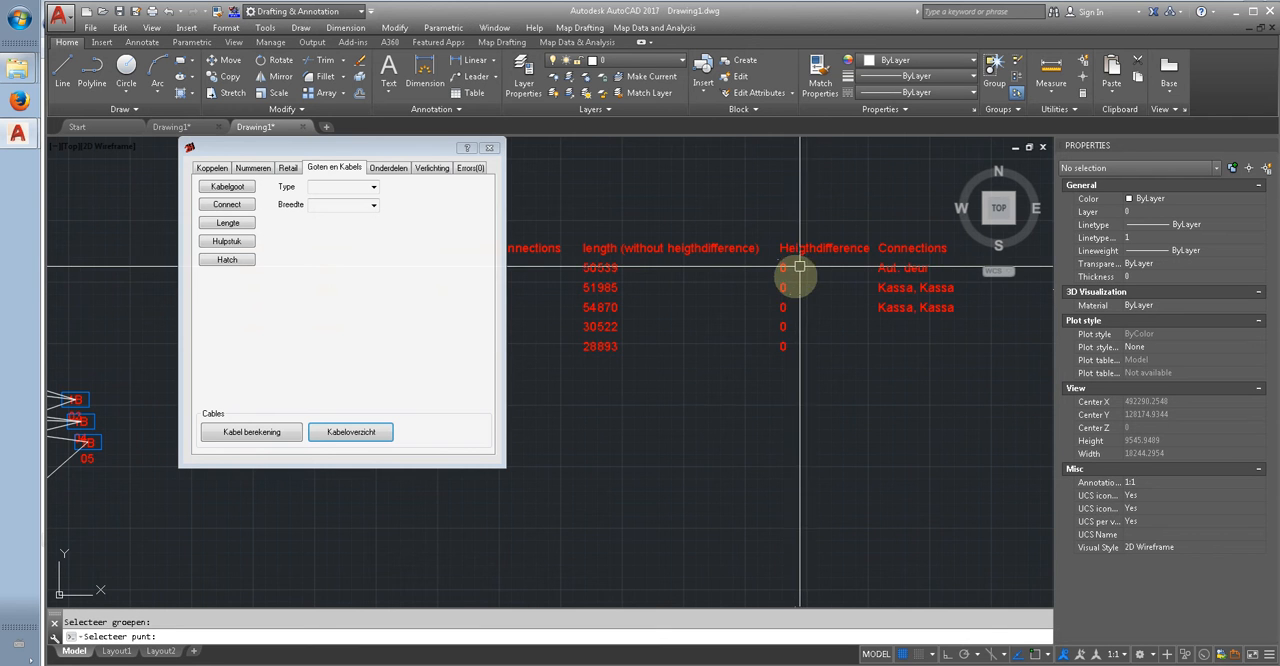
{"action": "middle_click_drag", "start_coordinate": [766, 280], "coordinate": [713, 290]}
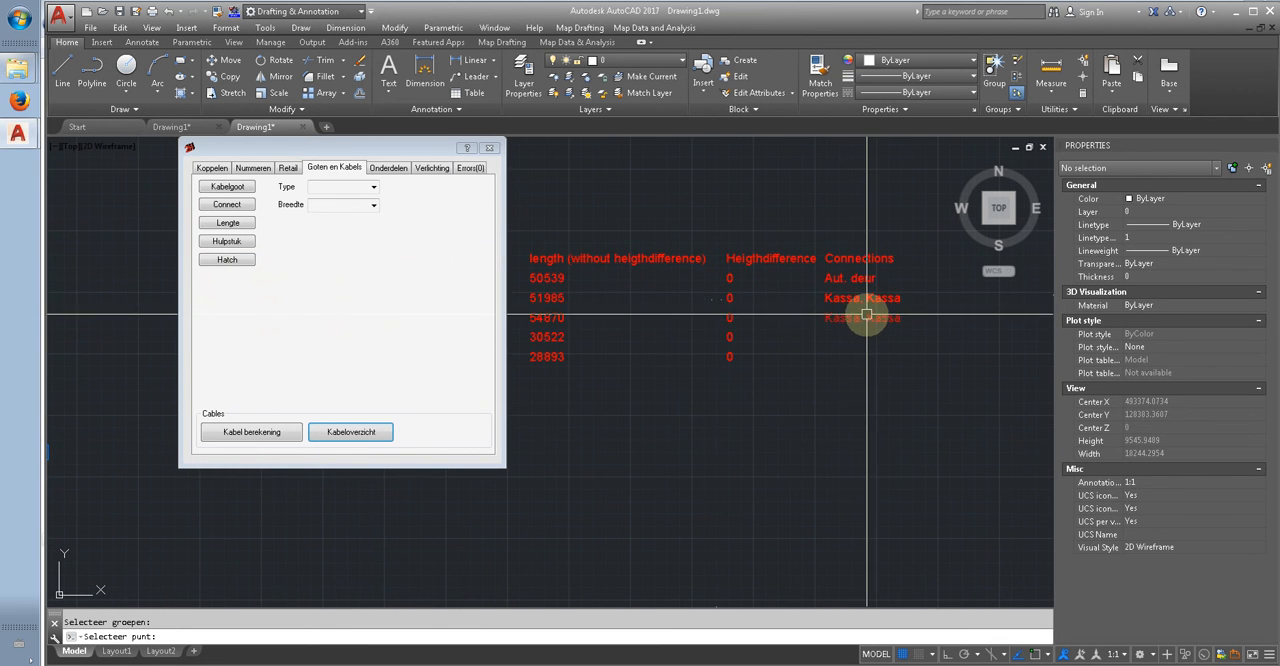
{"action": "scroll", "coordinate": [794, 294], "scroll_direction": "up", "scroll_amount": 2}
{"action": "scroll", "coordinate": [794, 292], "scroll_direction": "down", "scroll_amount": 4}
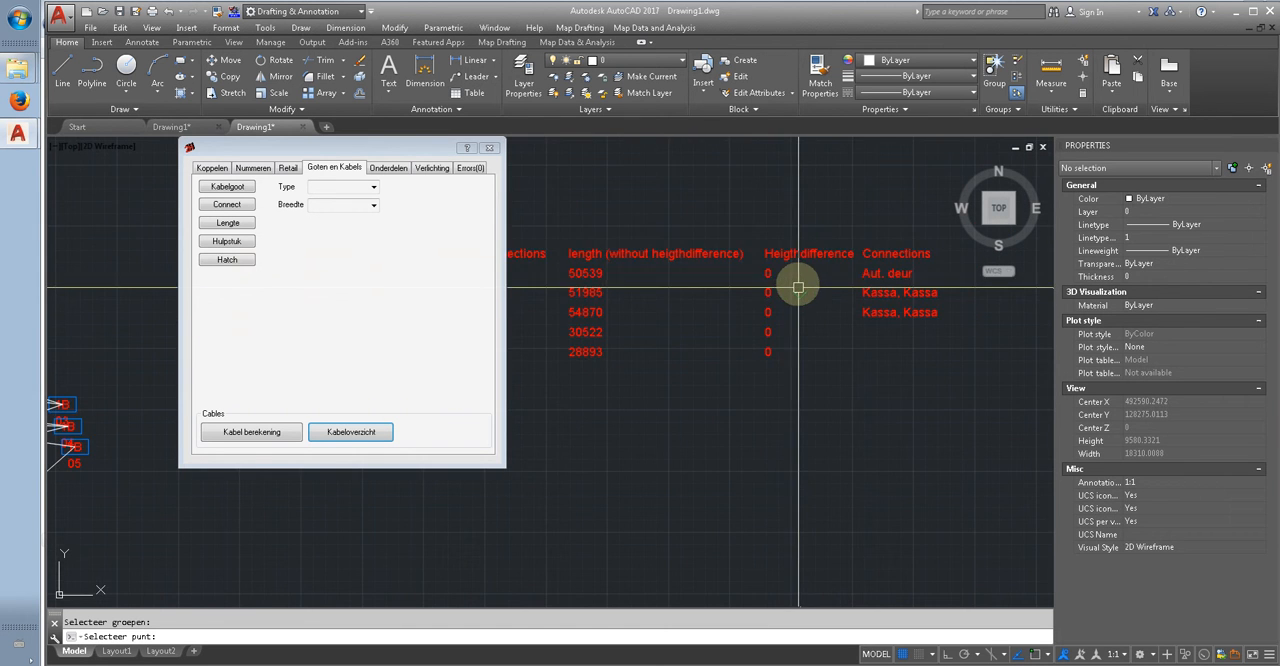
{"action": "middle_click_drag", "start_coordinate": [711, 377], "coordinate": [770, 395]}
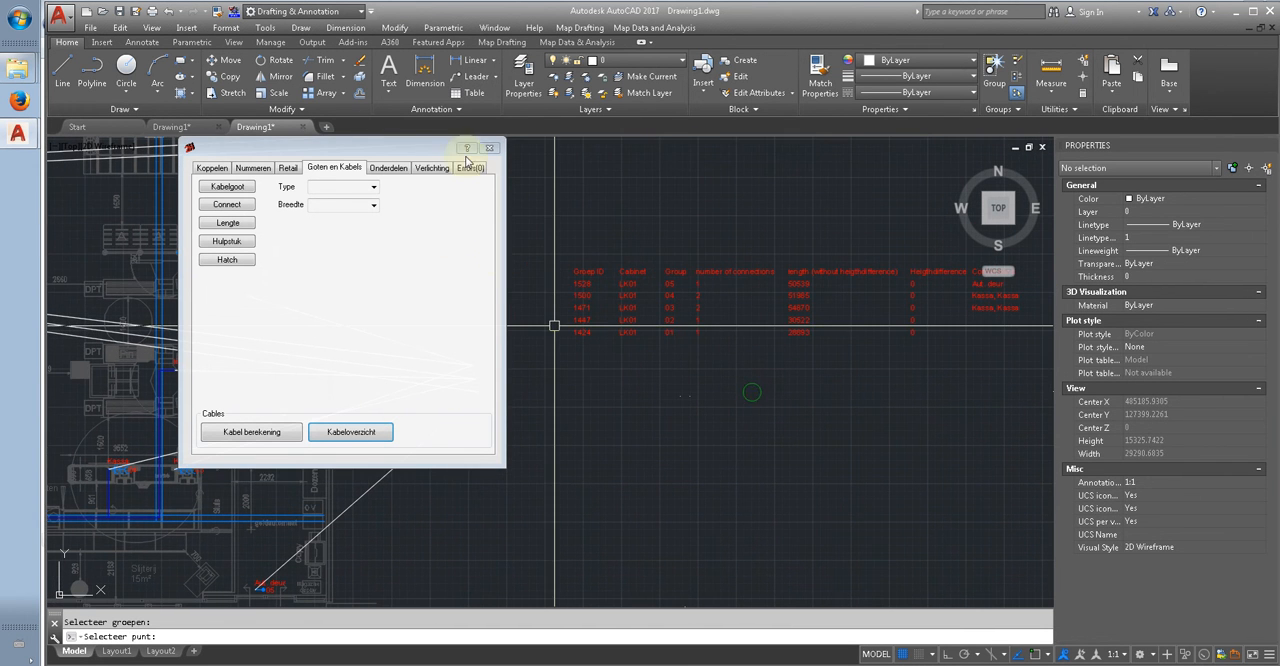